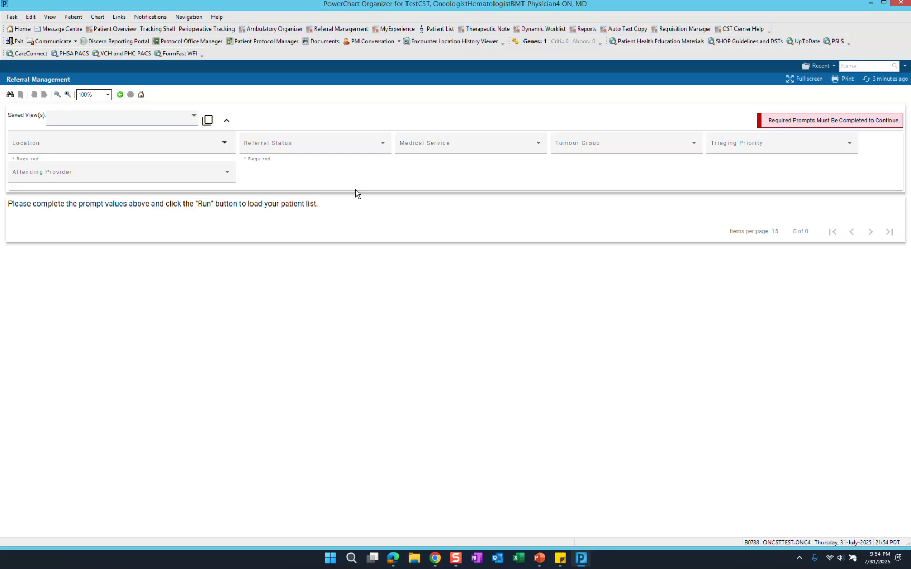
- Set the Location filter to BCC VA Ambulatory Care Unit Triage, under BC Cancer Vancouver in the Provincial Health Services Authority's BC Cancer Centres
left_click(222, 143)
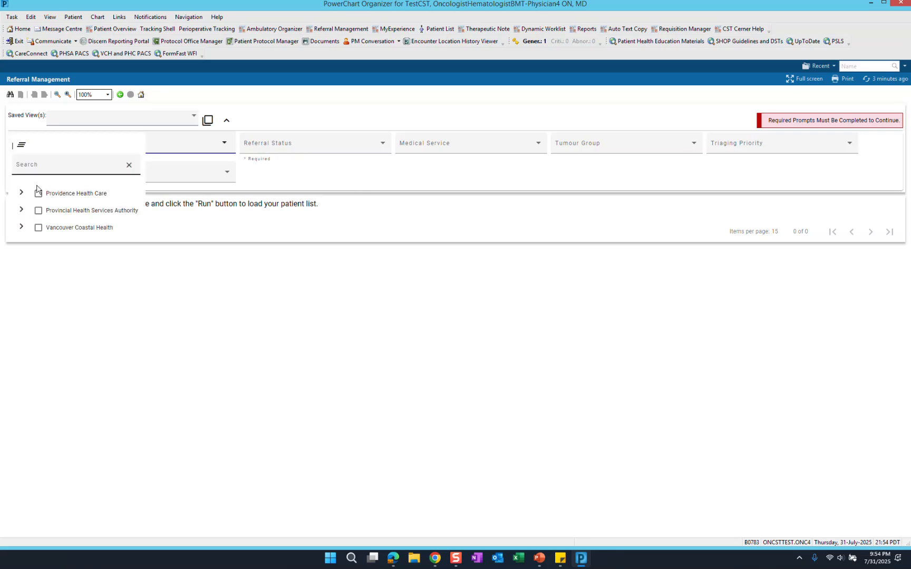
left_click(21, 211)
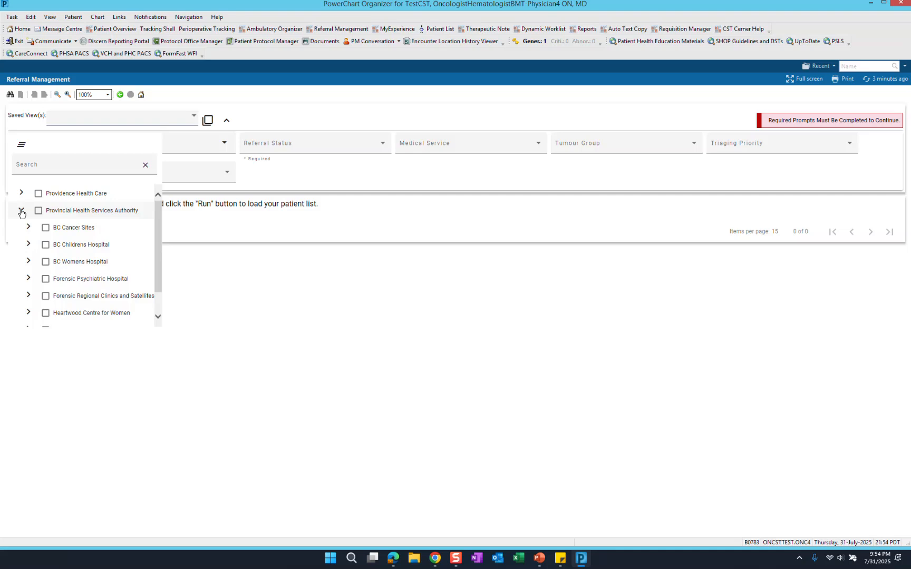
left_click(28, 228)
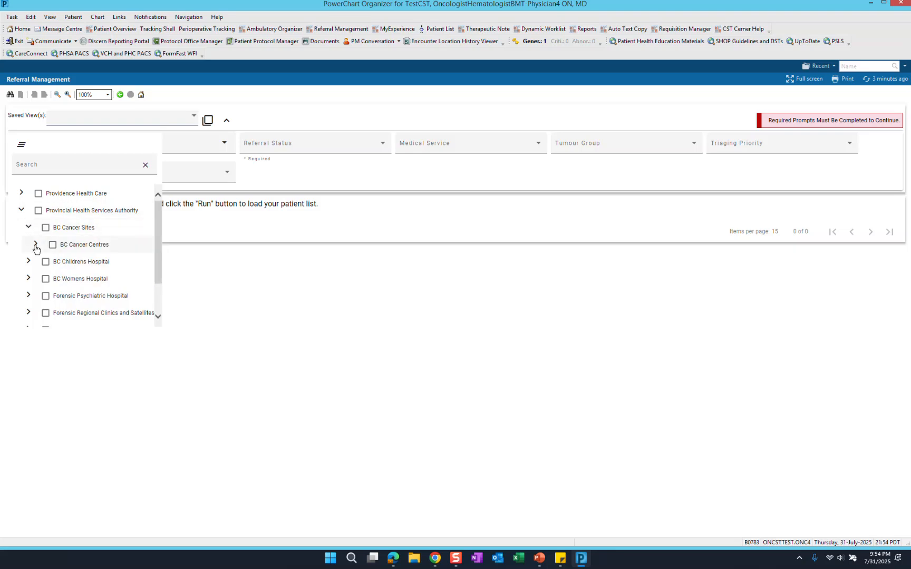
left_click(35, 245)
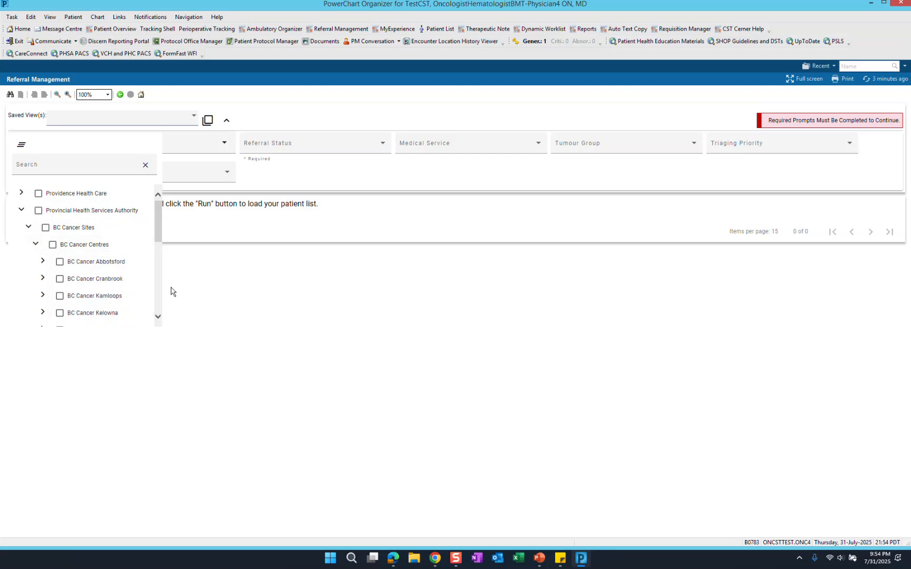
scroll(160, 245, "down", 5)
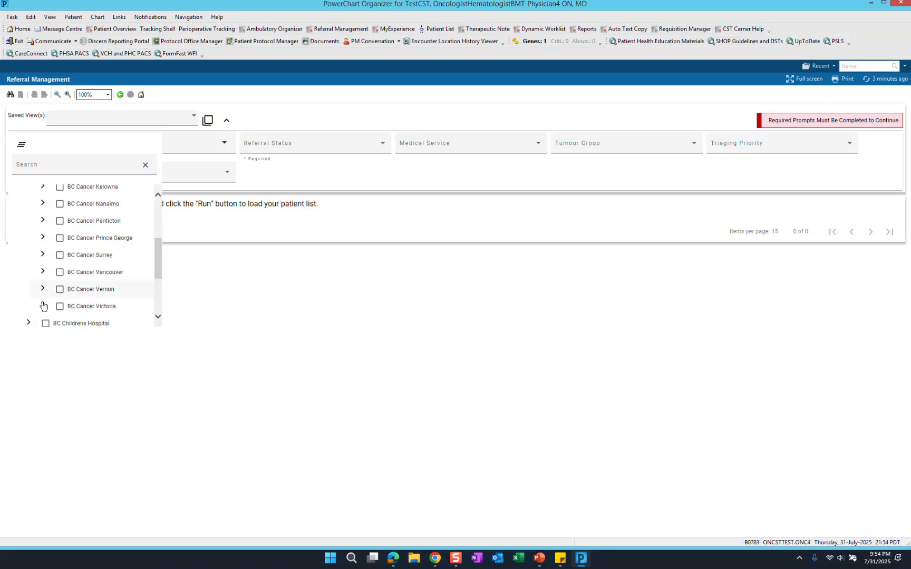
left_click(43, 272)
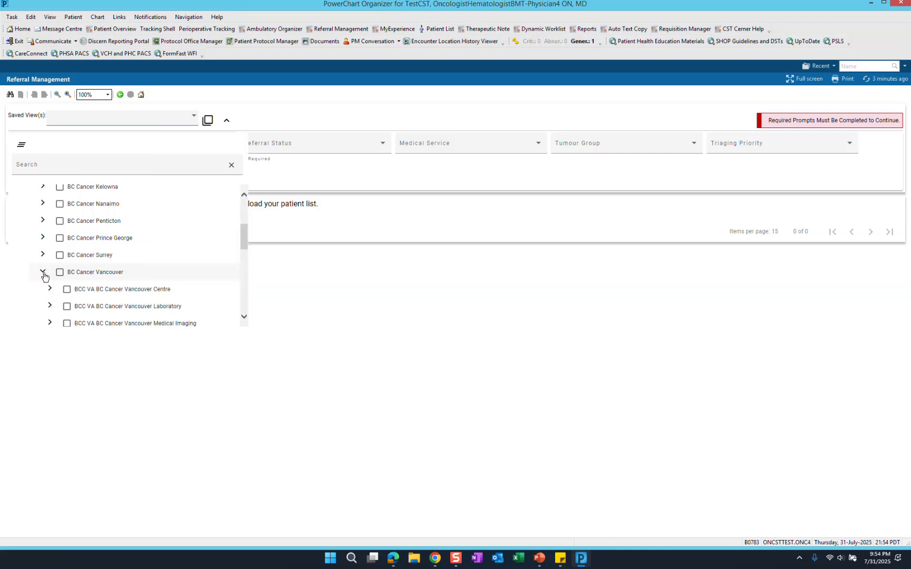
left_click(50, 290)
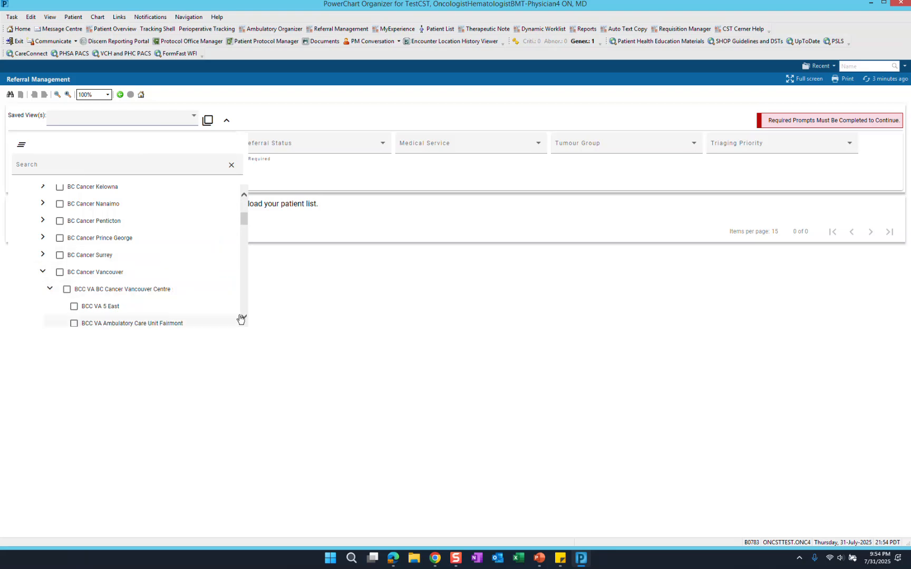
left_click(243, 317)
left_click(243, 316)
left_click(243, 317)
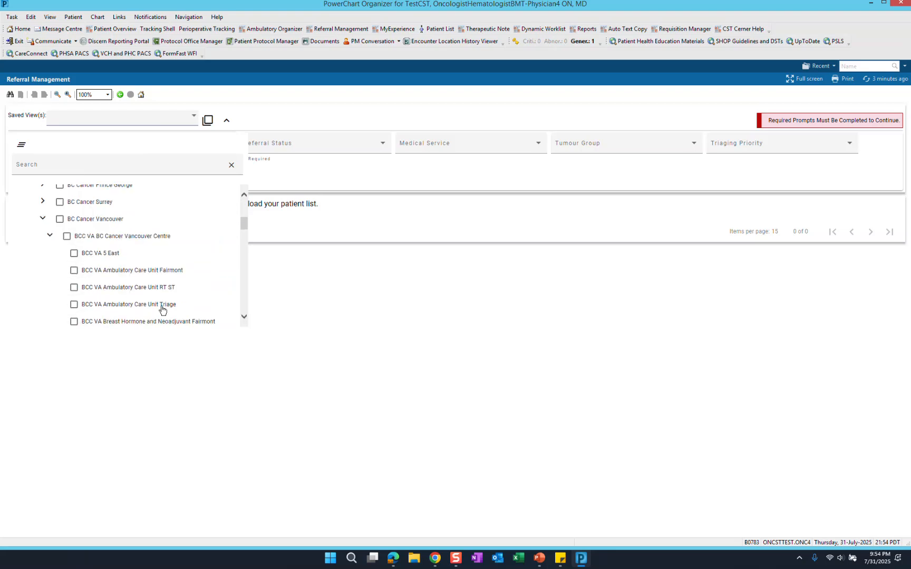
left_click(74, 306)
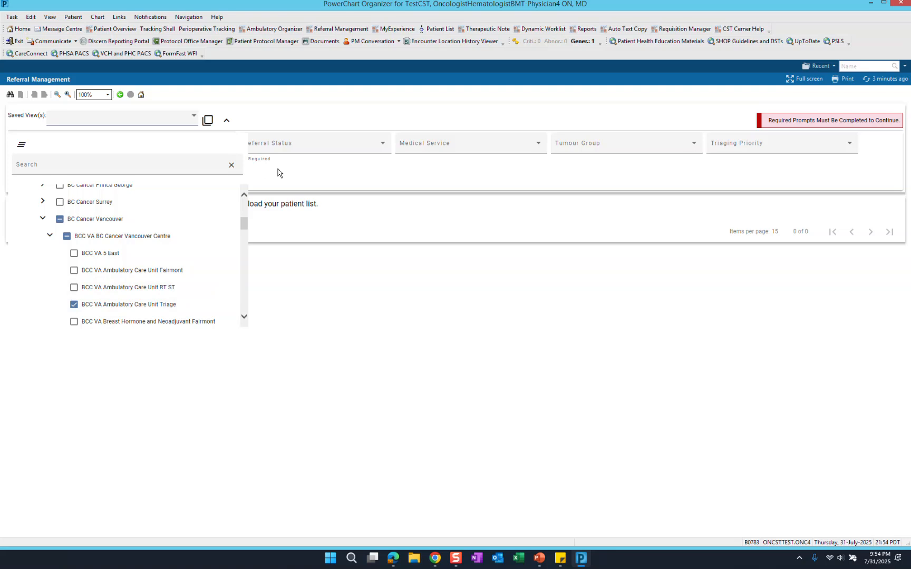
left_click(279, 172)
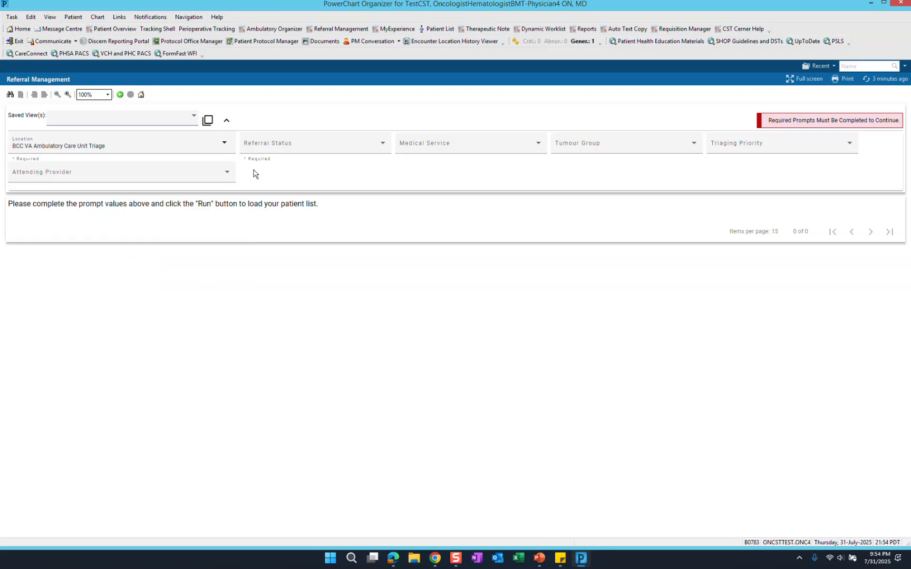
- Set the Referral Status filter to Ready for Triage
left_click(386, 148)
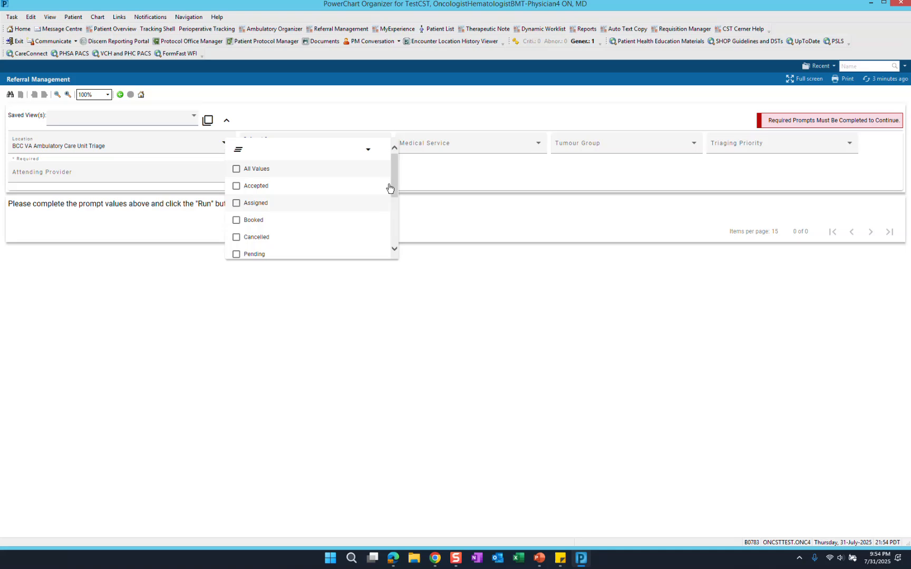
scroll(388, 232, "down", 3)
scroll(388, 232, "down", 1)
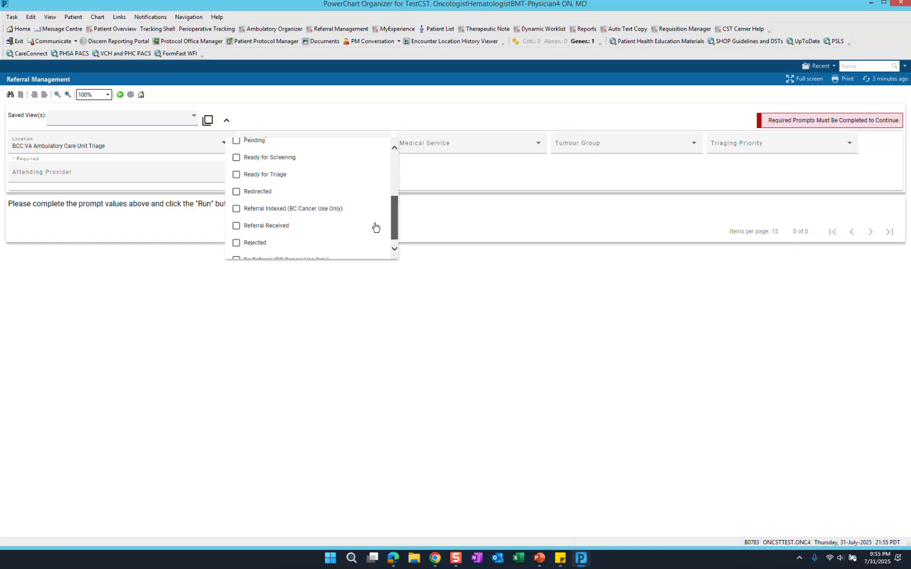
left_click(539, 143)
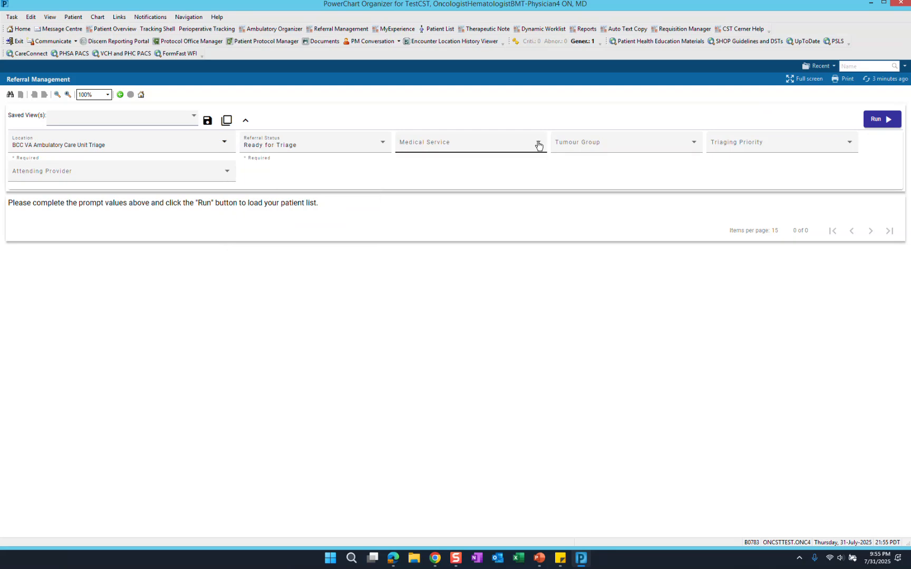
- Set the Medical Service filter to Gynecologic Oncology
left_click(539, 147)
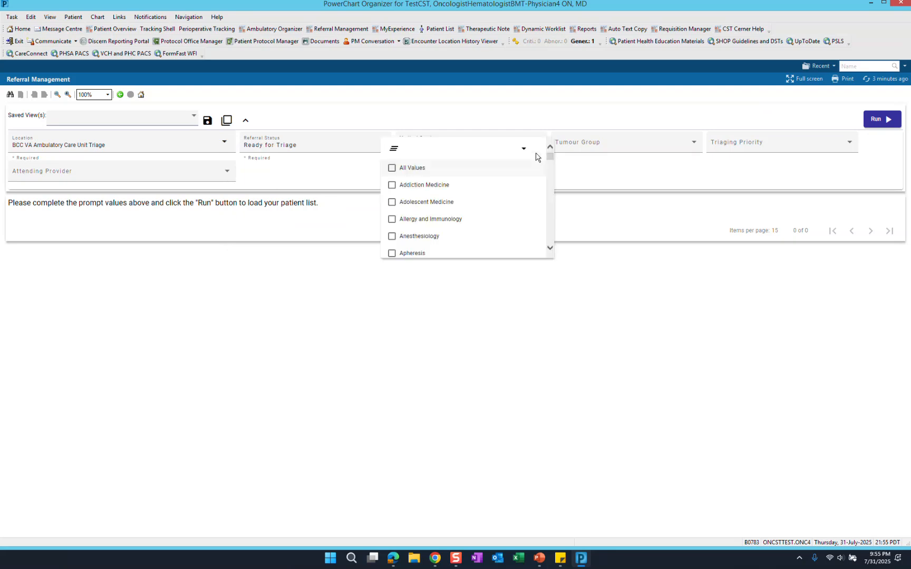
scroll(548, 173, "down", 10)
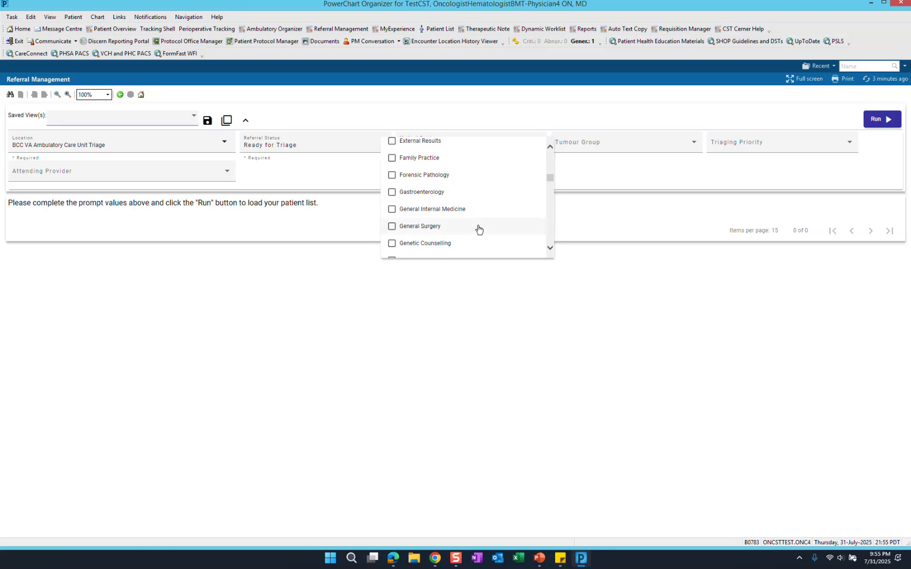
scroll(479, 229, "down", 1)
left_click(392, 241)
left_click(610, 179)
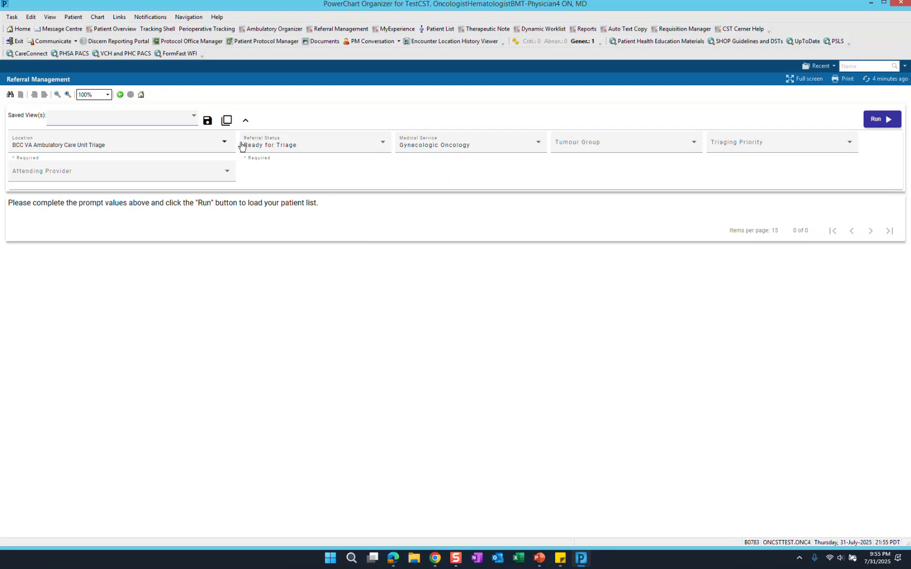
- Save the current filter settings as a custom view named "BCC Ext Ref to Gyn Onc"
left_click(207, 122)
left_click(364, 330)
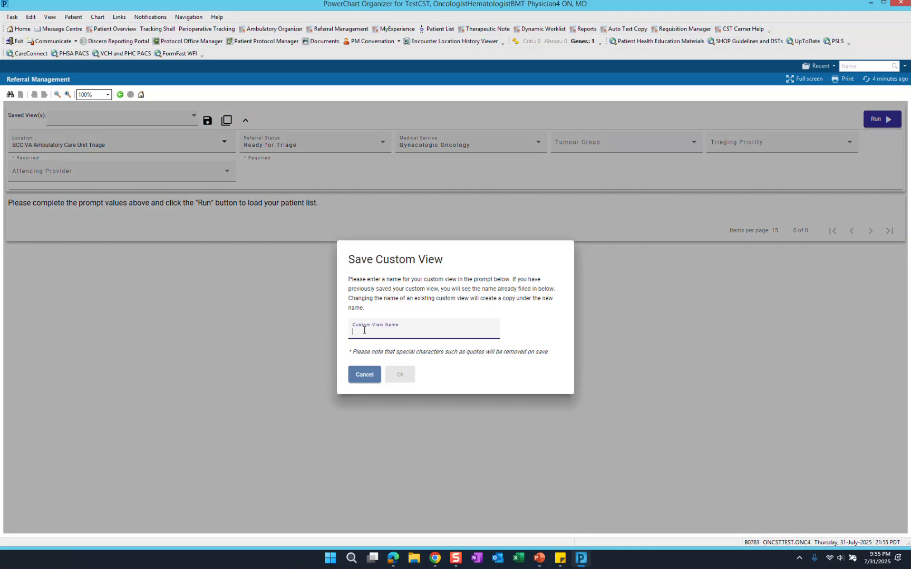
type("BCC")
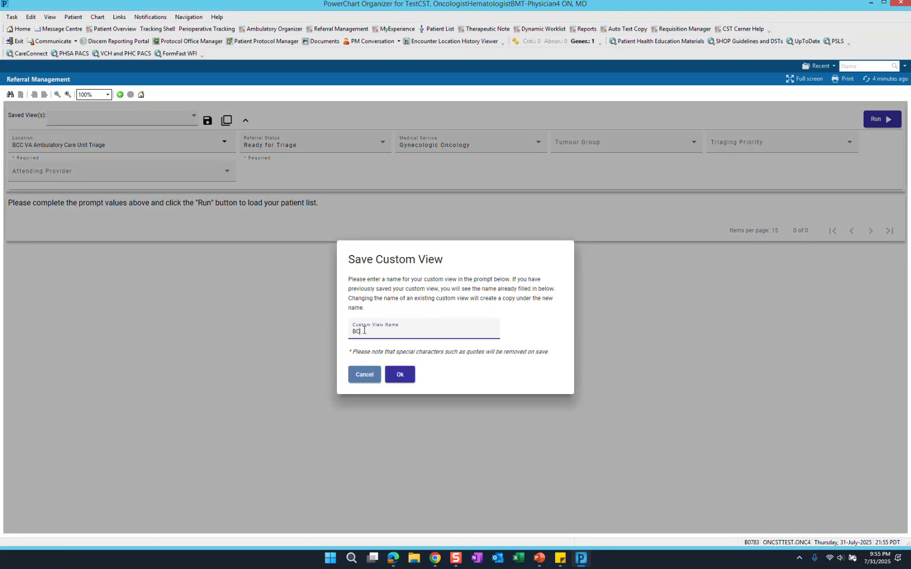
type(" Ext Ref to Gyn Onc")
left_click(409, 381)
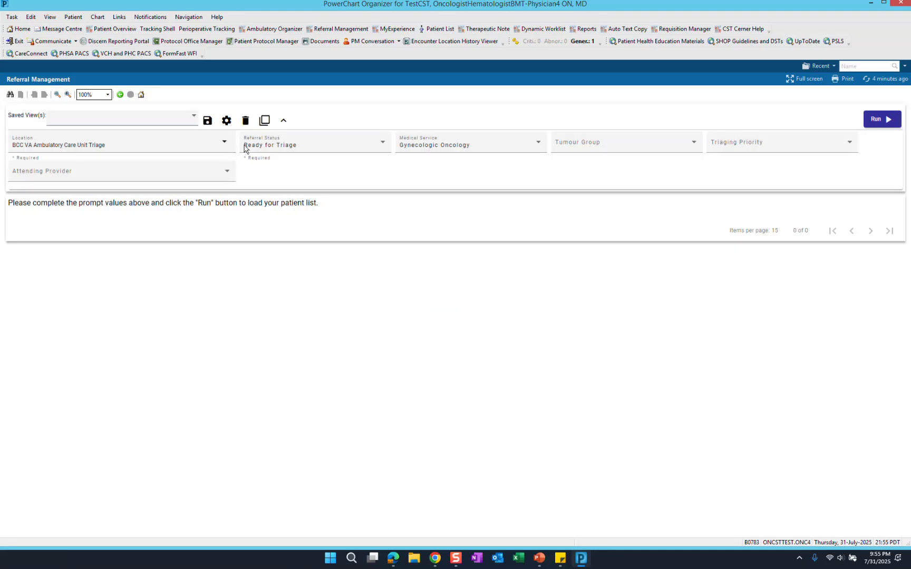
- Refresh the referral page to check the saved views, and run the patient list with the Last Run filters
left_click(875, 82)
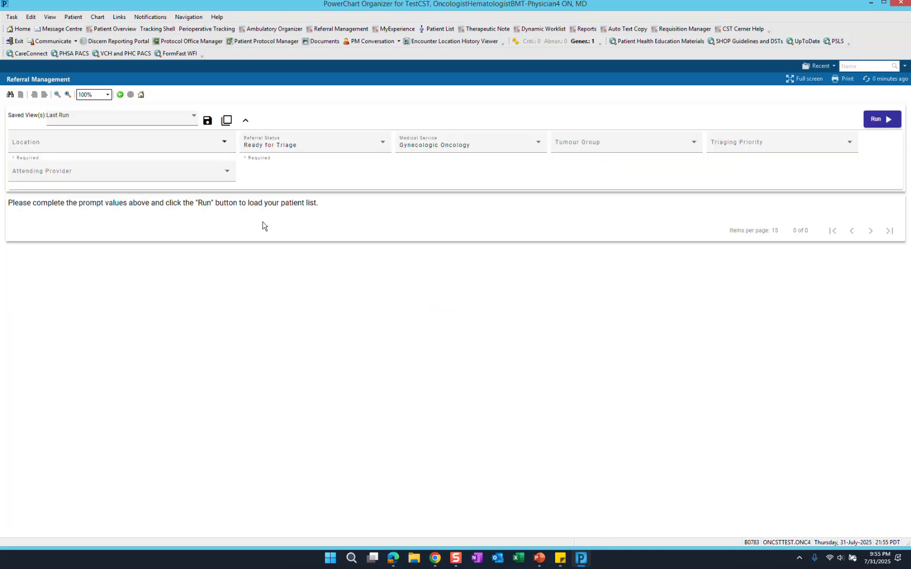
left_click(196, 118)
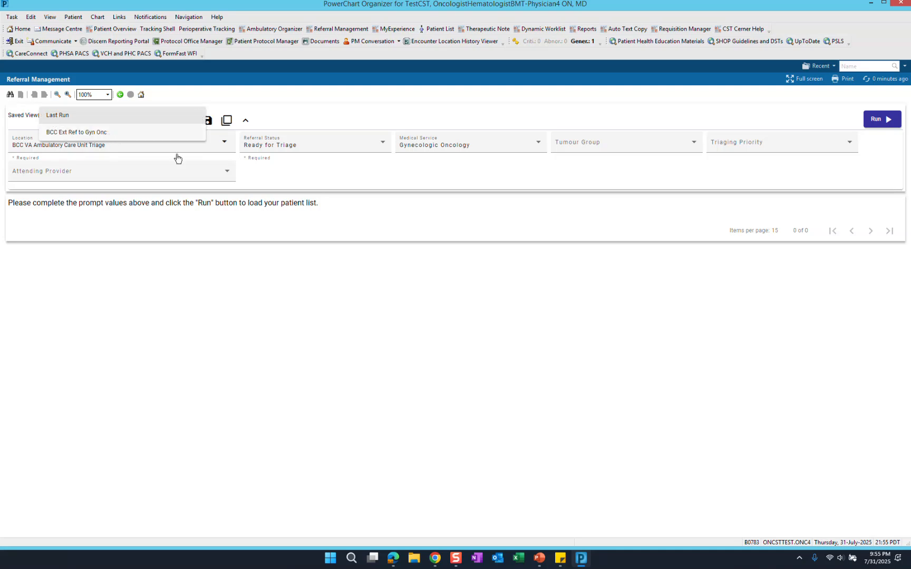
left_click(296, 178)
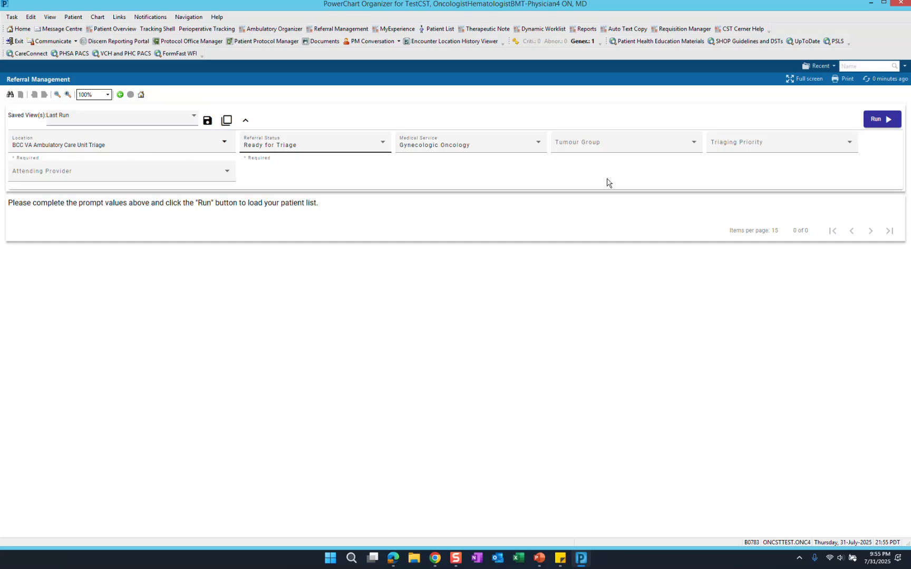
left_click(873, 119)
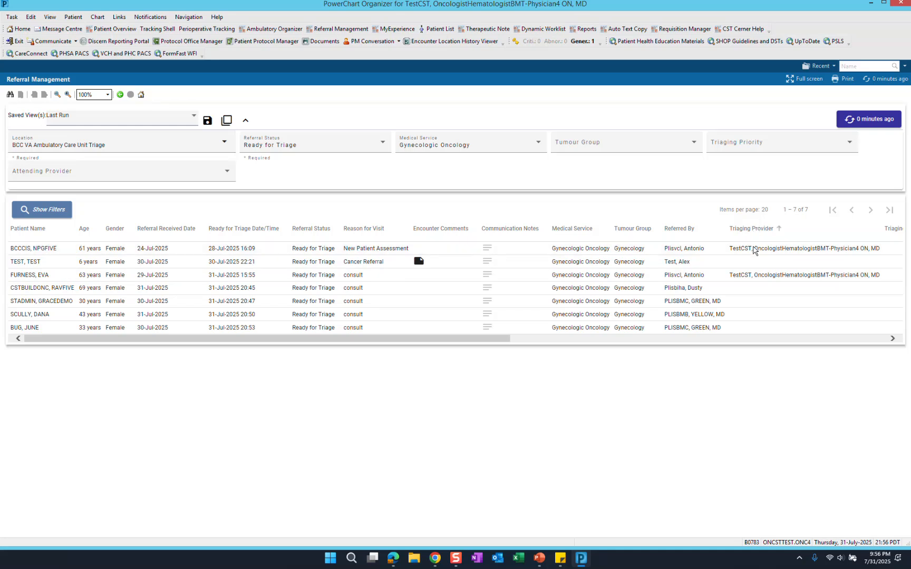
- Open the chart of the 43-year-old patient in the referral list, assigning the Triage Provider relationship
double_click(37, 318)
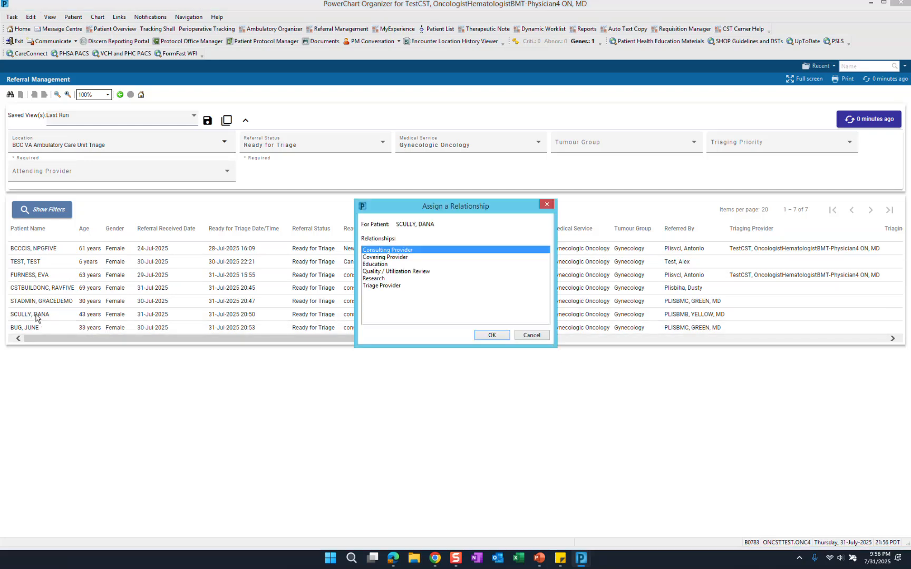
left_click(391, 287)
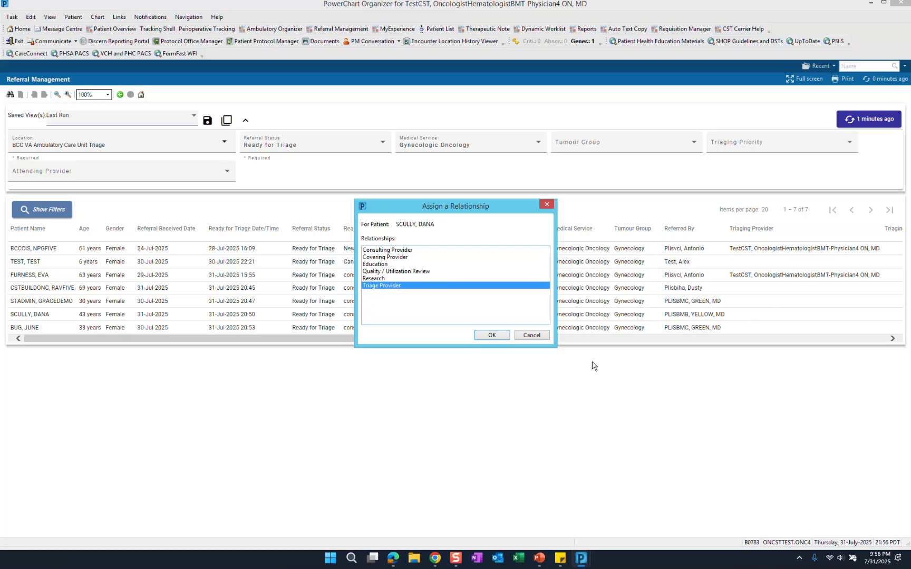
left_click(492, 336)
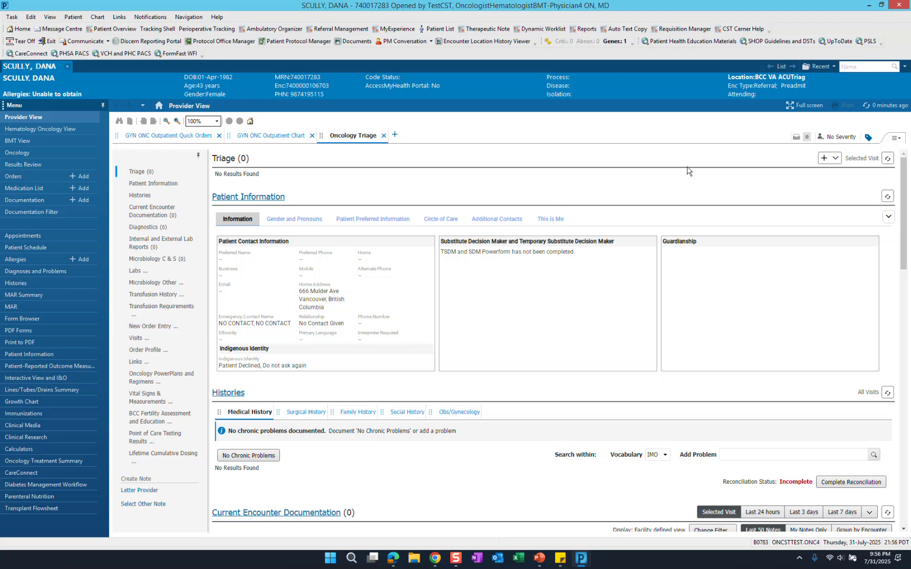
- Add an Oncology Triage Communication form with the additional communication "test" and sign it
left_click(835, 158)
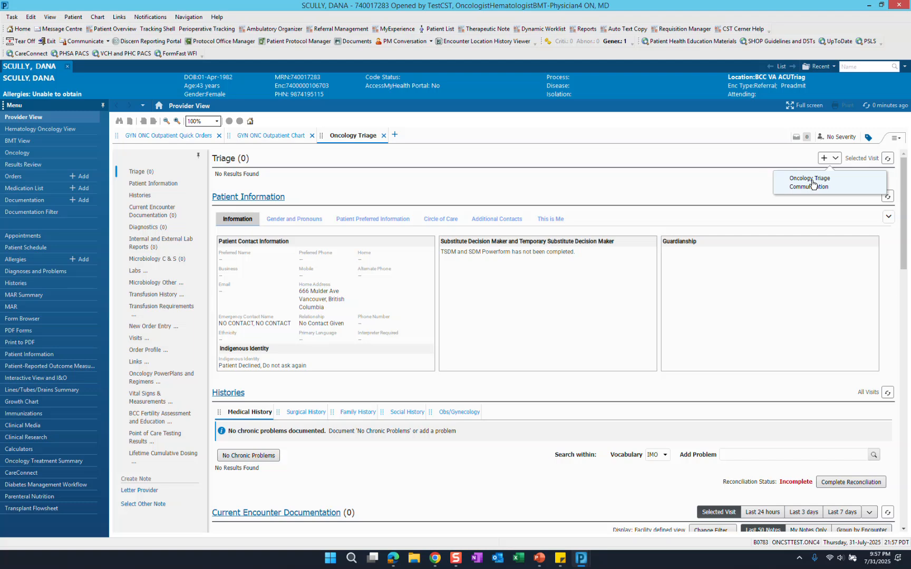
left_click(812, 184)
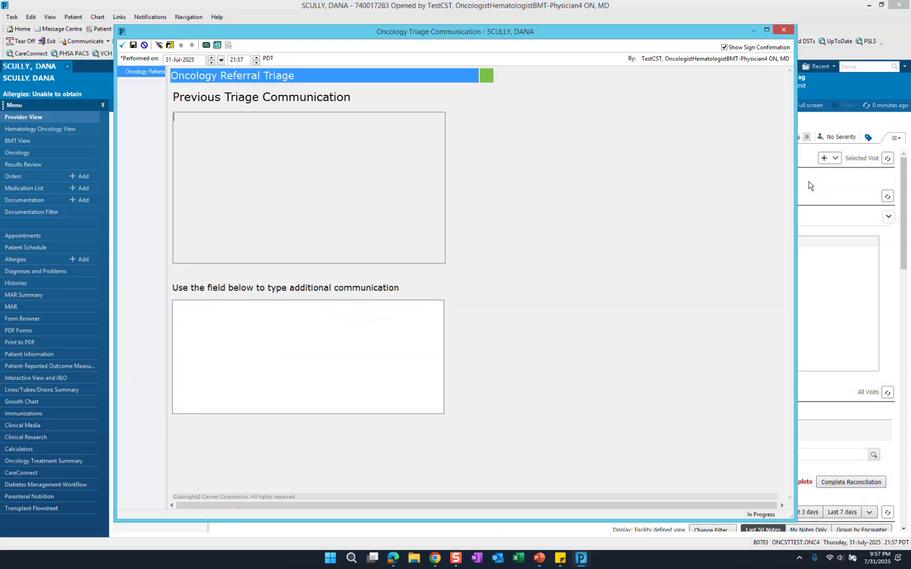
left_click(260, 332)
type("test")
left_click(124, 47)
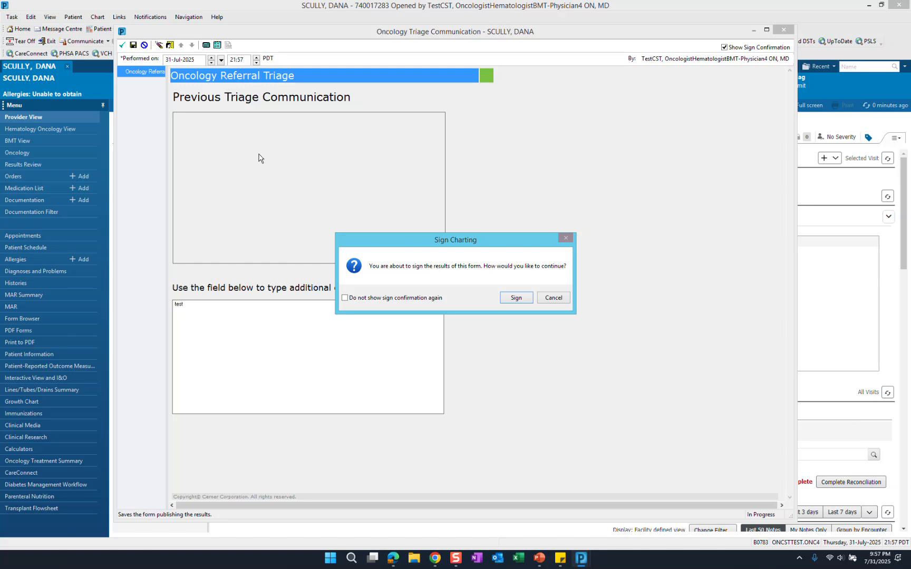
left_click(516, 298)
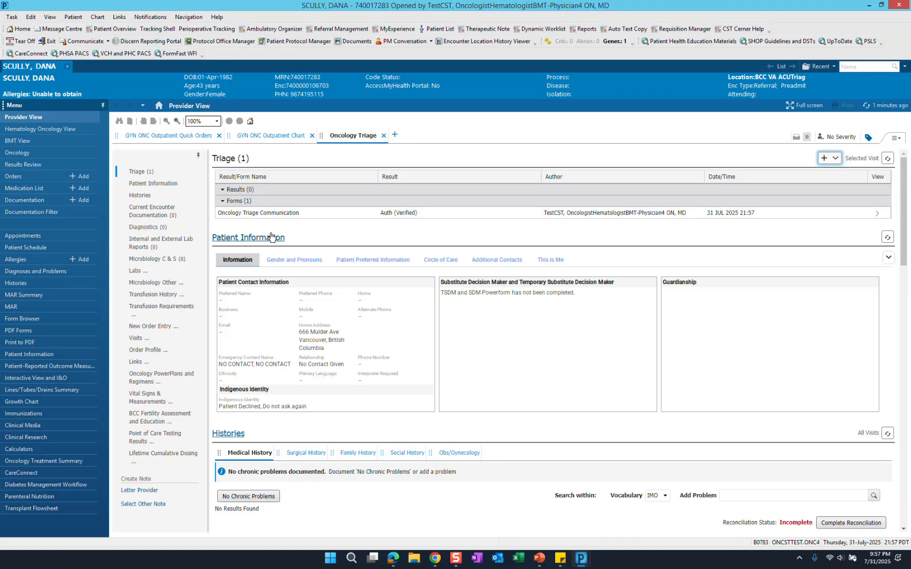
- Add the Oncology New Patient - Gynecologic Oncology order from the BCC VA Oncology New Patient group in the GYN ONC quick orders
left_click(178, 137)
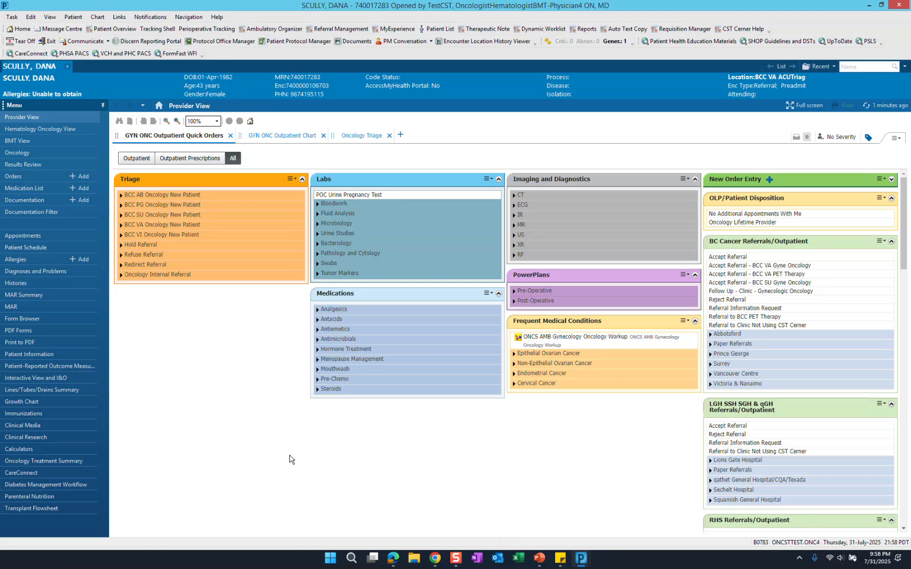
left_click(122, 226)
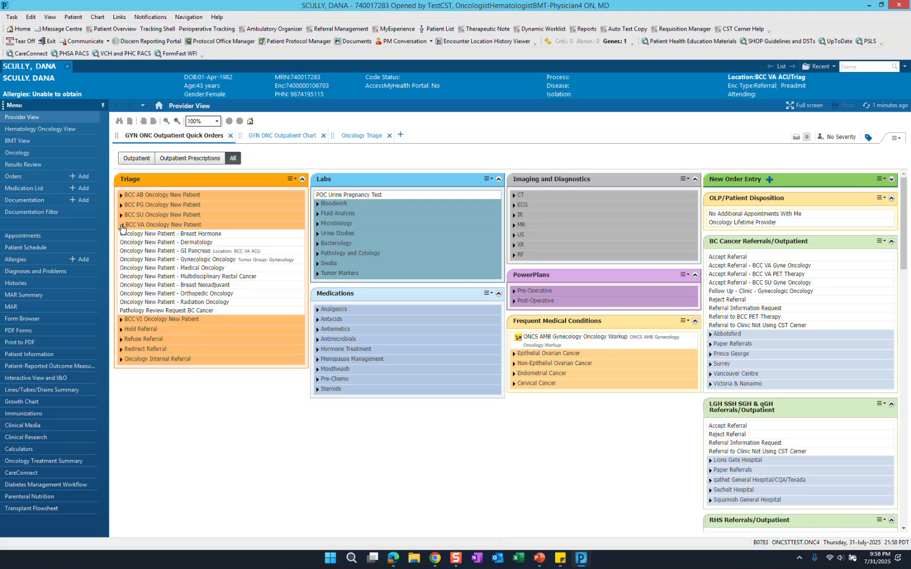
left_click(201, 261)
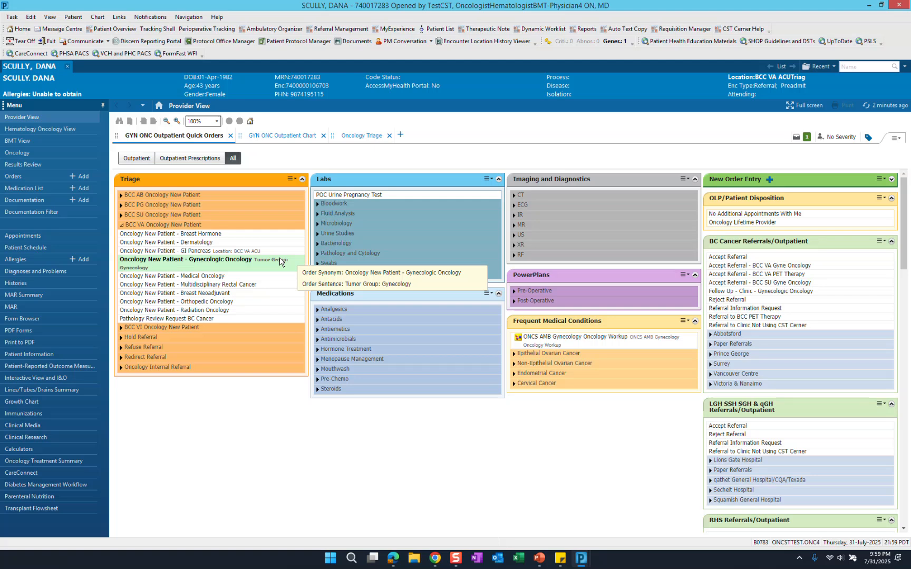
- View the patient's general information from the chart banner, and close it
left_click(43, 78)
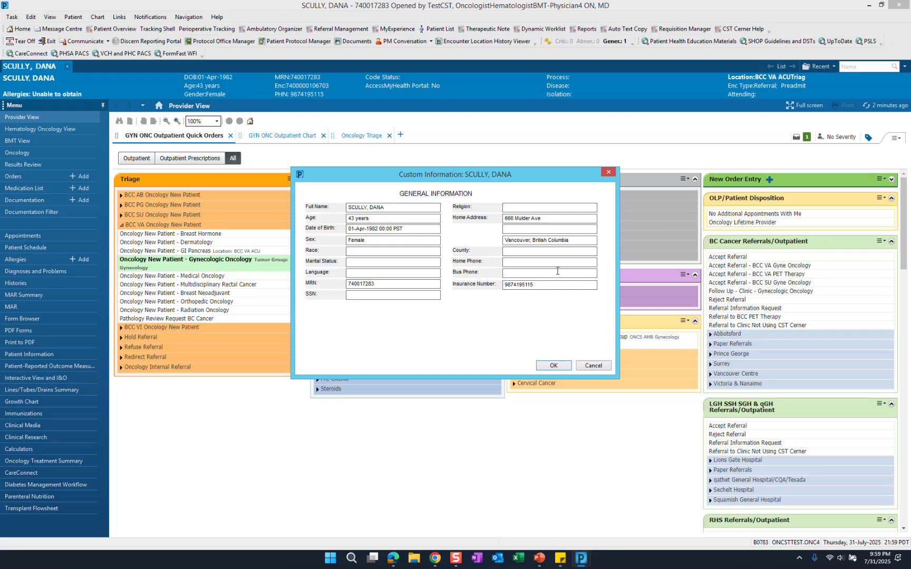
left_click(564, 370)
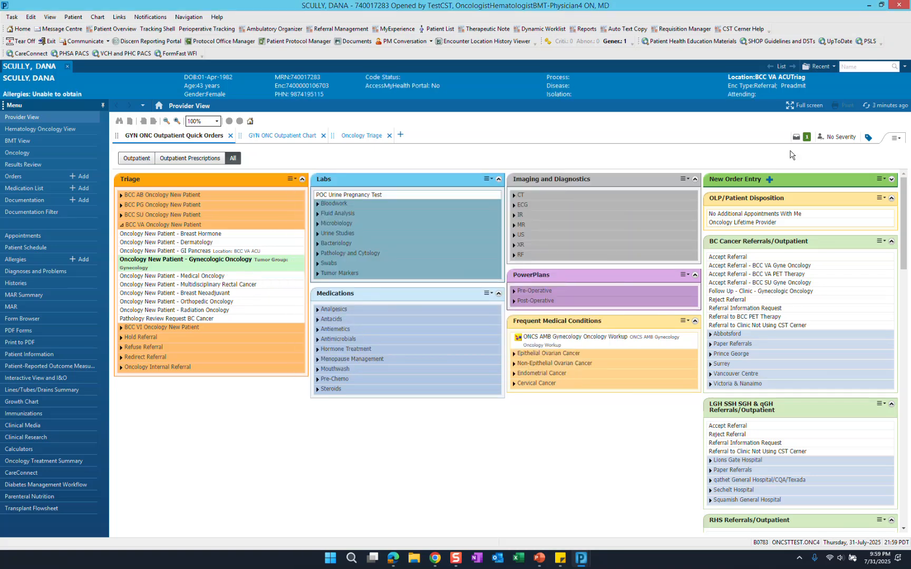
- Check the missing required details of the pending Oncology New Patient - Gynecologic Oncology order, and discard the order without signing it
left_click(807, 137)
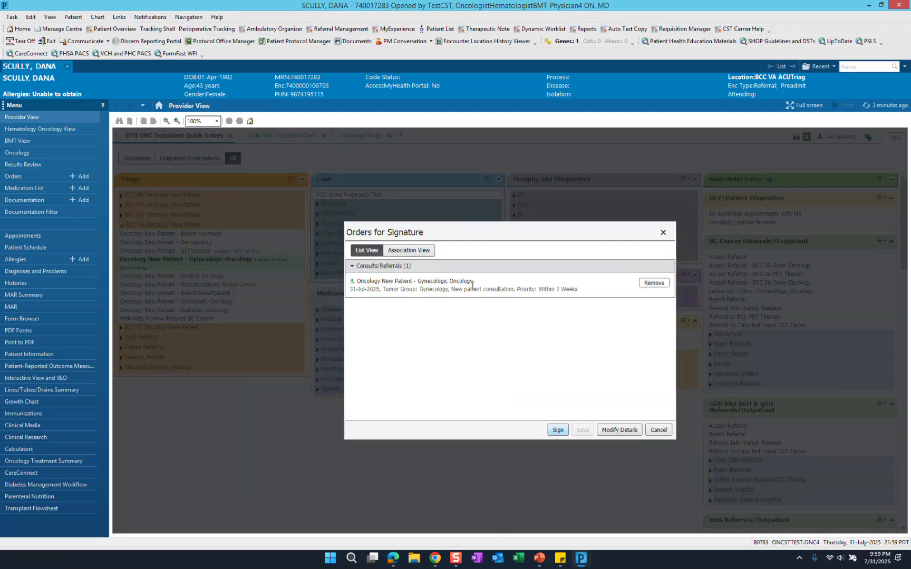
left_click(618, 432)
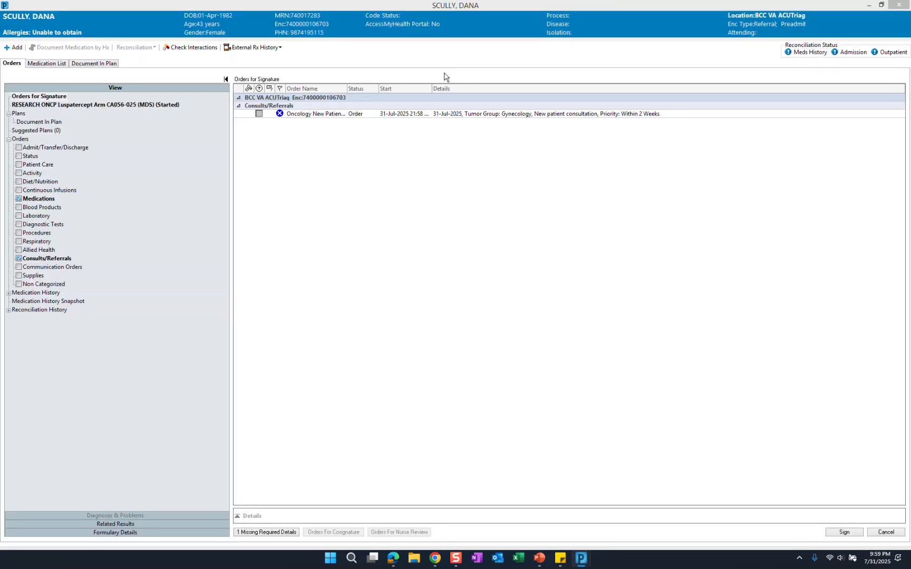
left_click(452, 115)
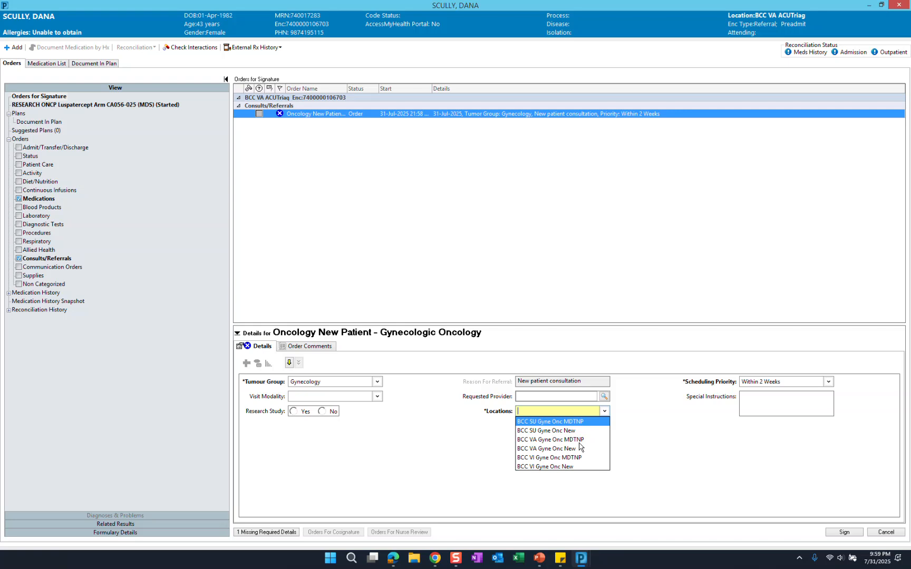
left_click(884, 533)
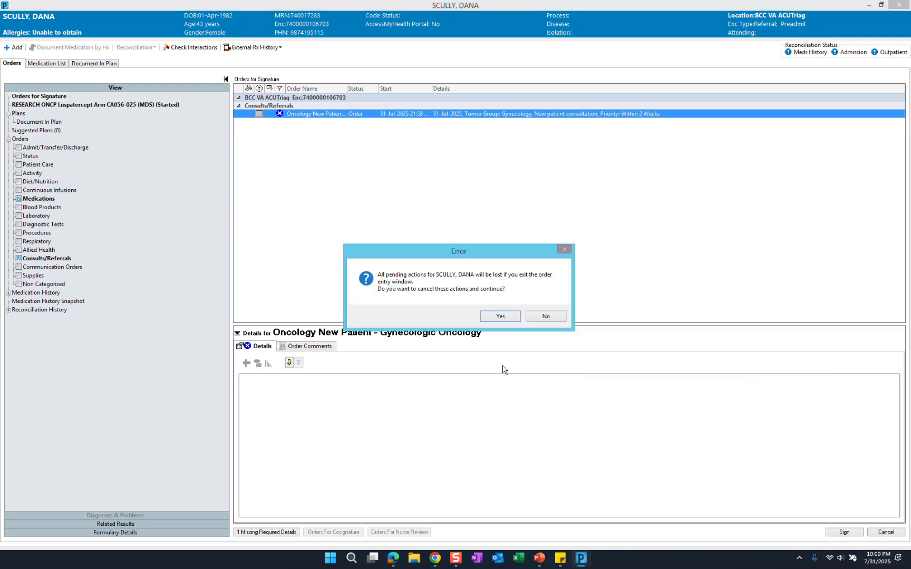
left_click(498, 318)
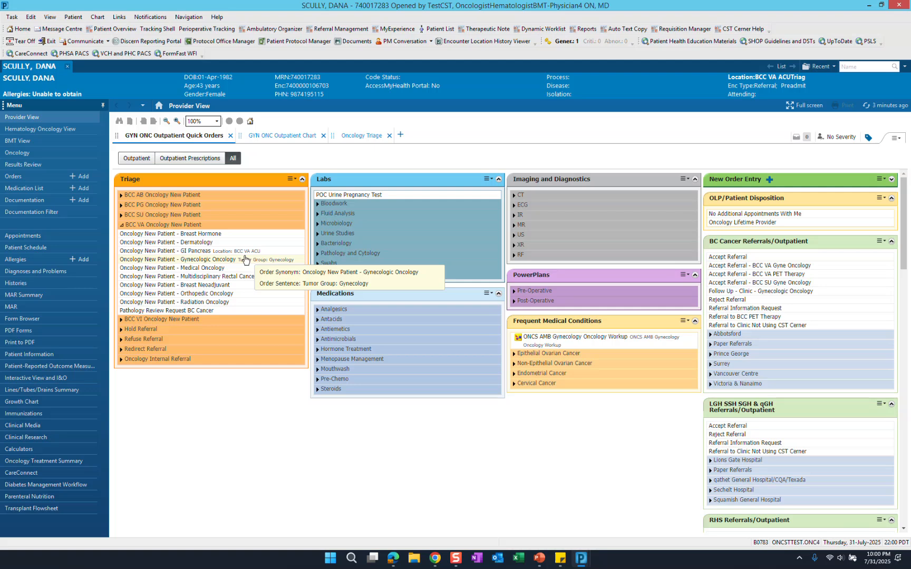
- Add the Oncology New Patient Redirect Referral order with sentence "Please refer to Oncology Triage Communication powerform", plus the Referral Hold Oncology New Patient order
left_click(136, 350)
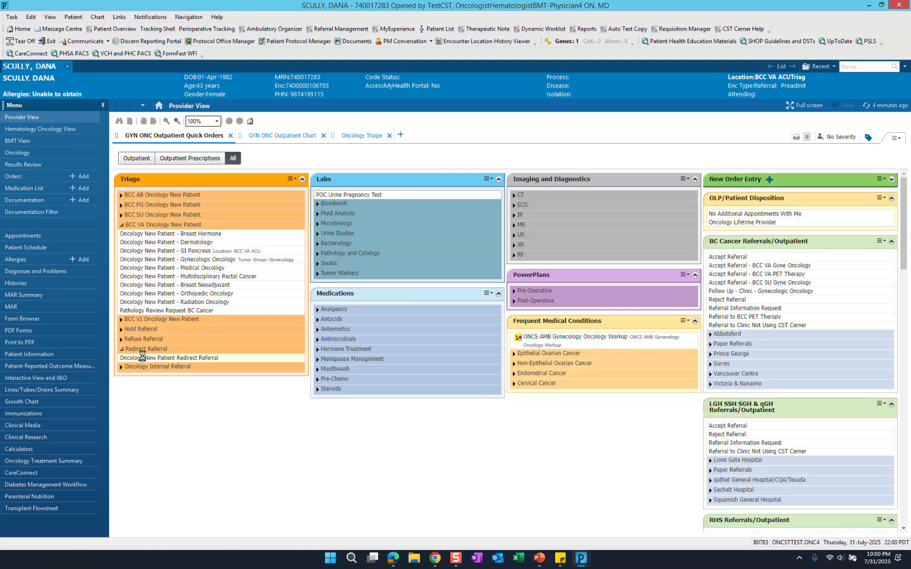
left_click(143, 358)
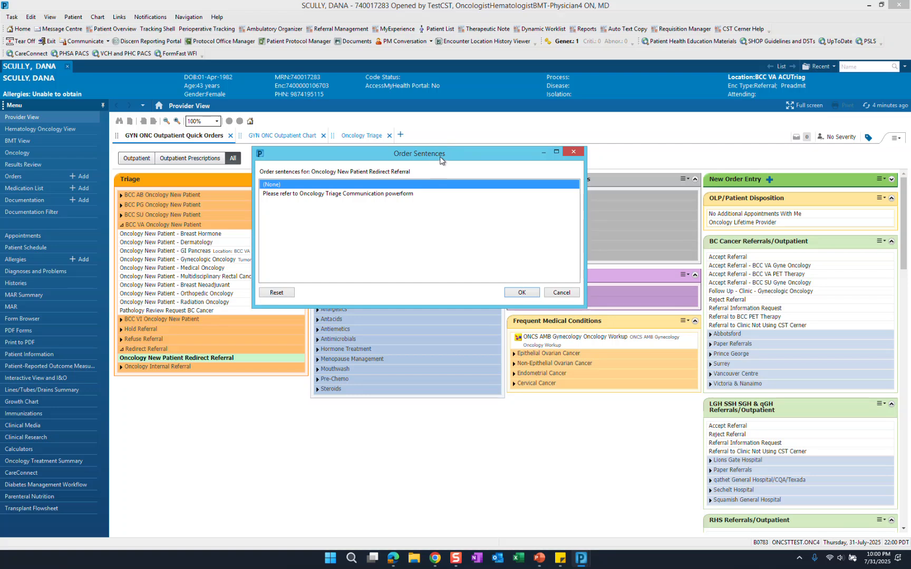
left_click(312, 194)
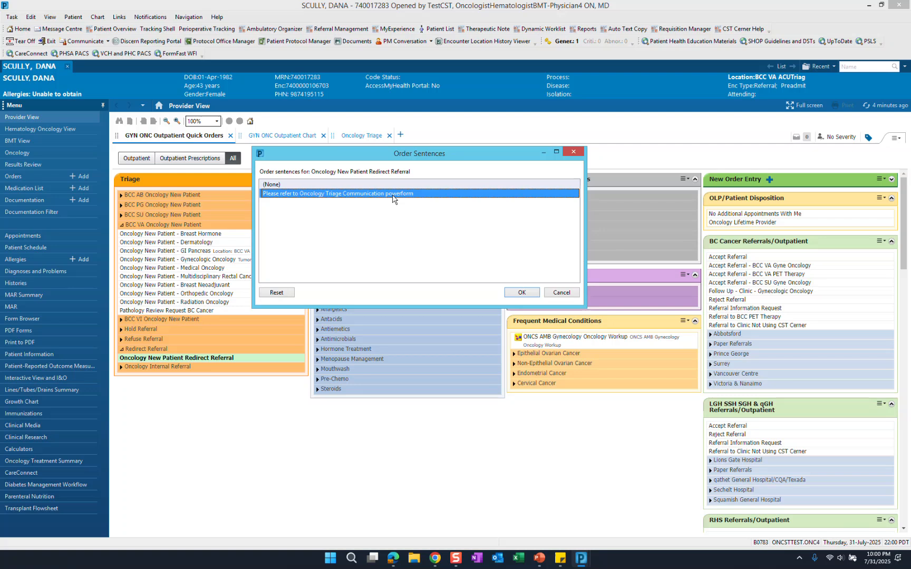
left_click(527, 294)
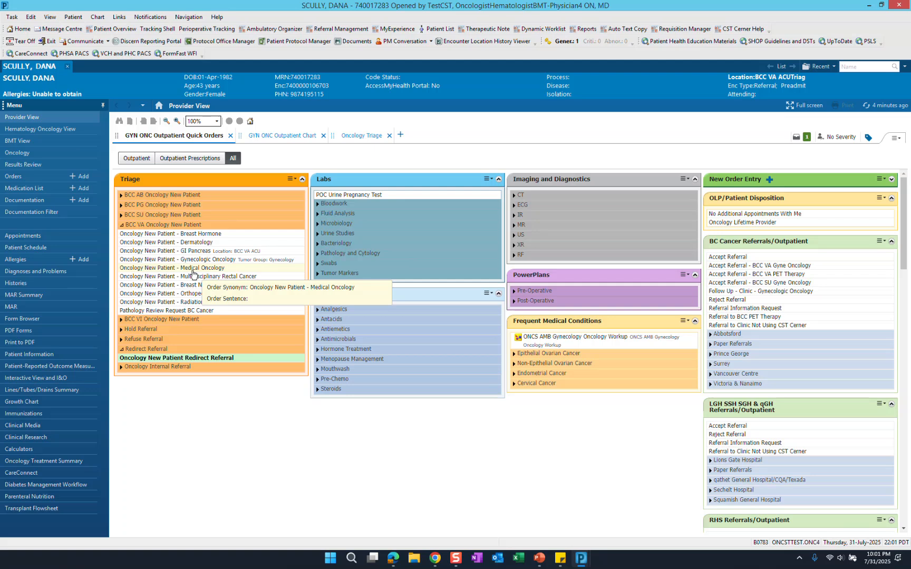
left_click(136, 331)
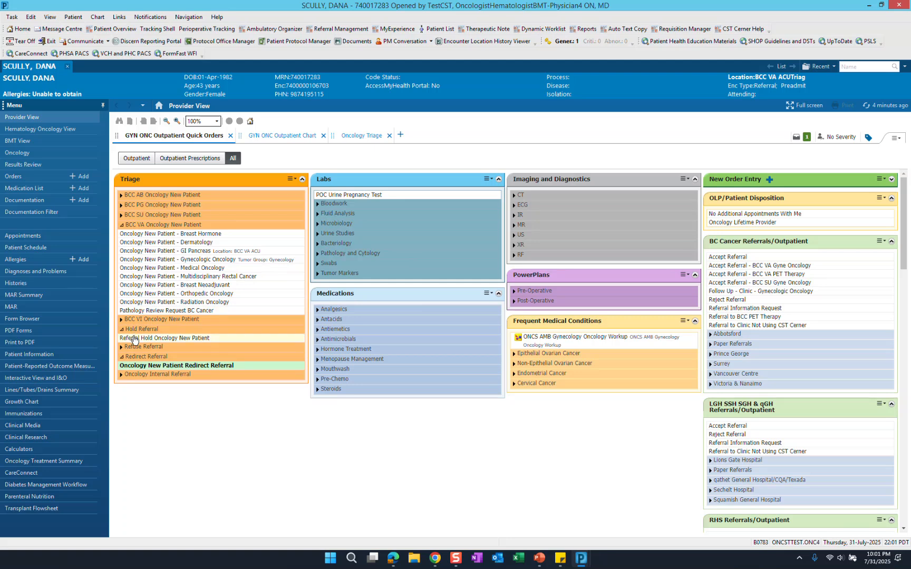
left_click(133, 339)
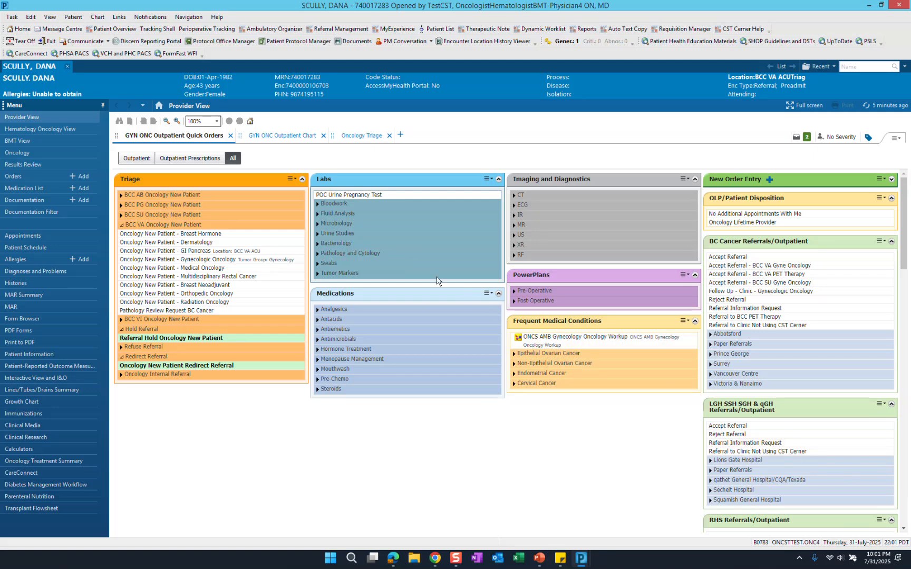
- Look at the order in the Refuse Referral group and at the patient's Oncology Triage page
left_click(148, 350)
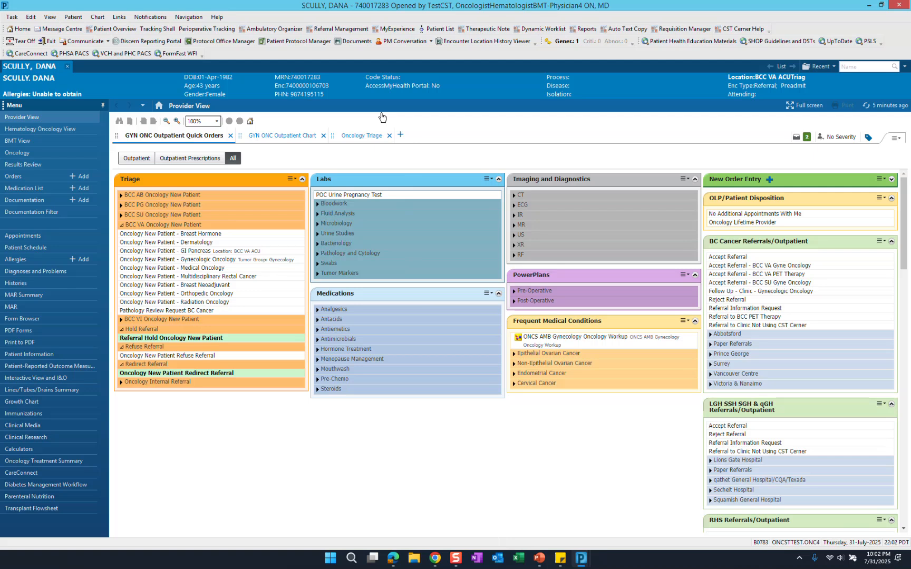
left_click(359, 136)
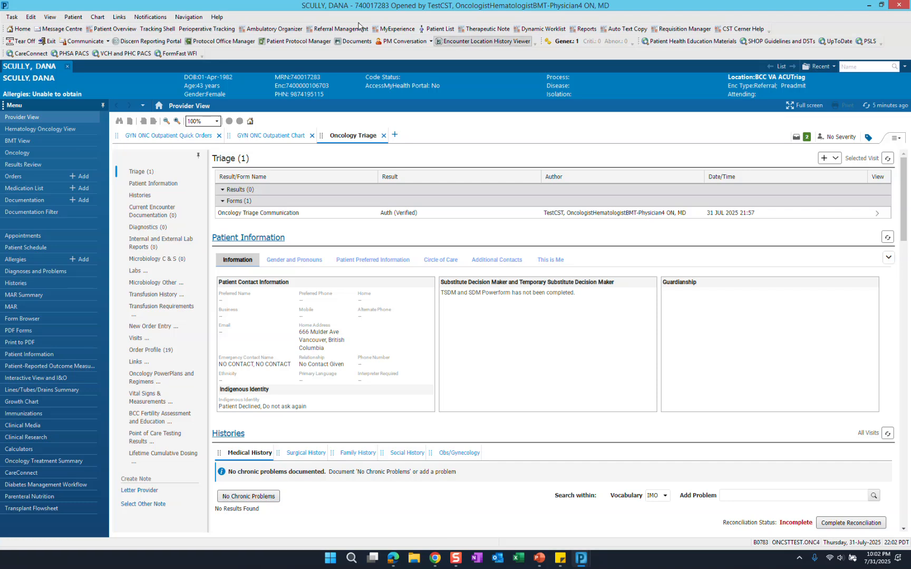
- In Referral Management, change the location filter from BCC VA Ambulatory Care Unit Triage to BCC VA Gynecology Oncology Clinic under BC Cancer Vancouver
left_click(341, 29)
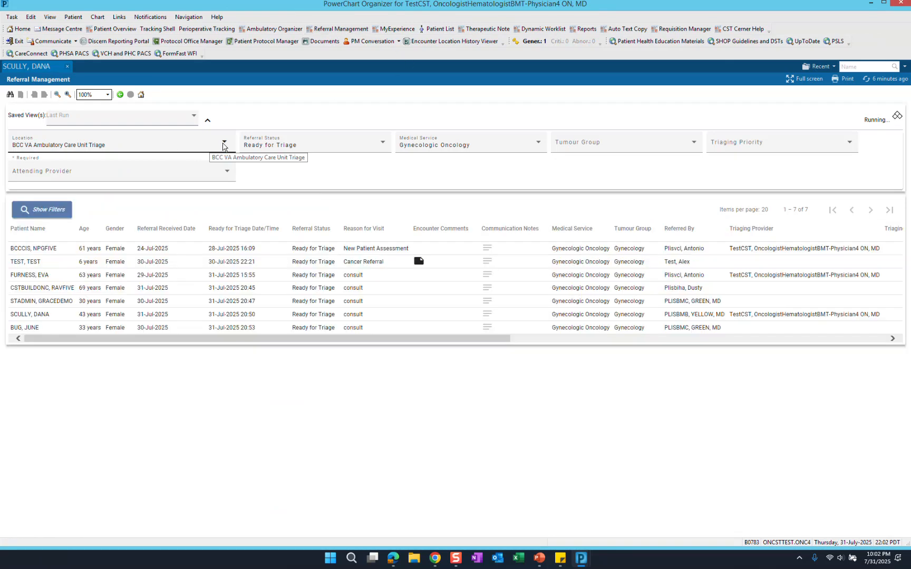
left_click(224, 144)
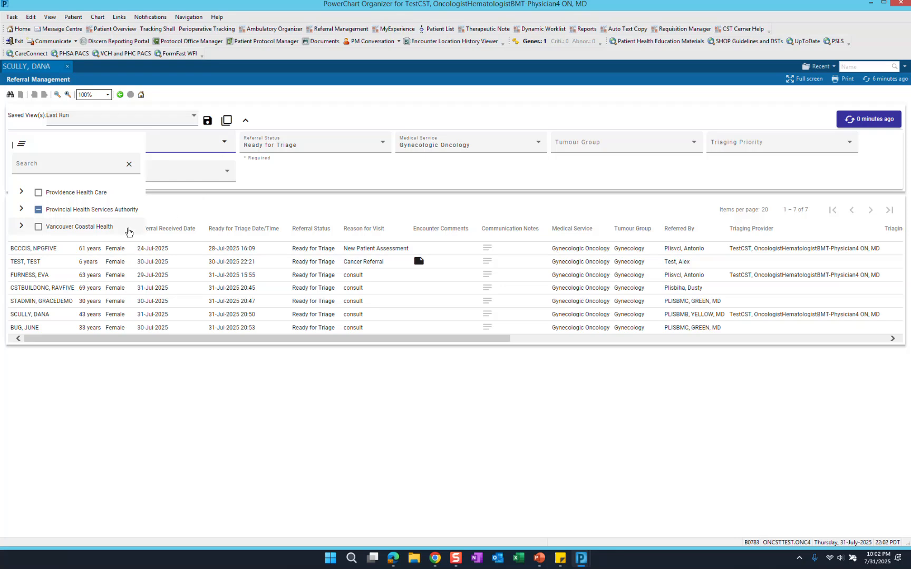
left_click(20, 211)
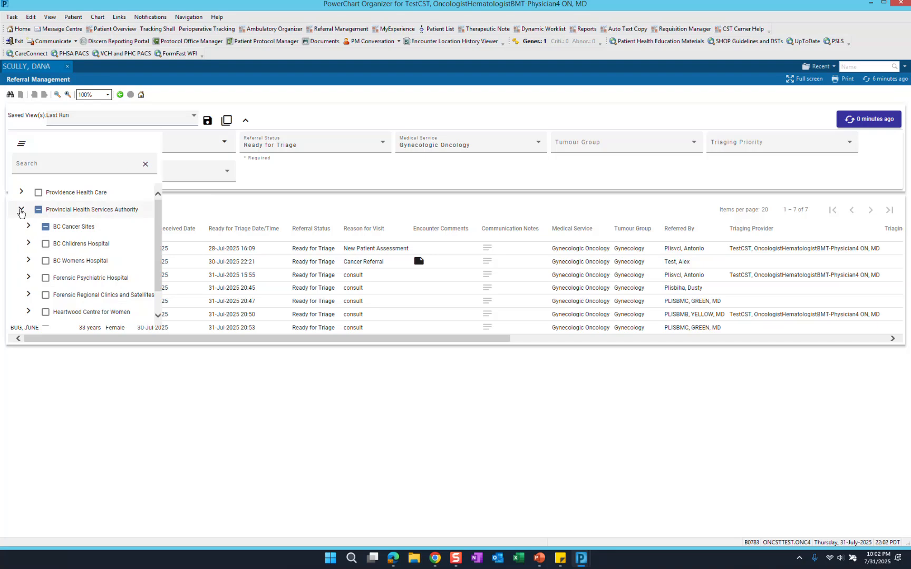
left_click(29, 227)
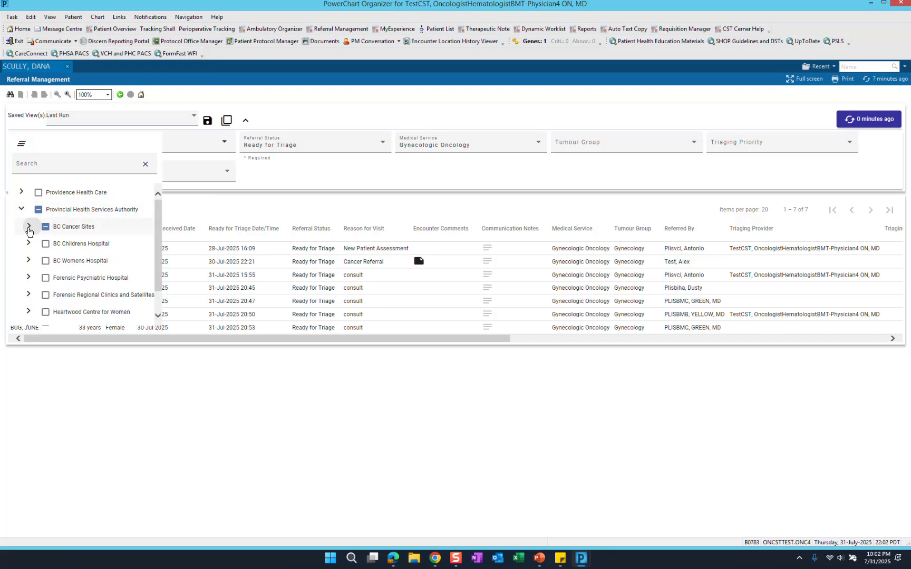
left_click(34, 244)
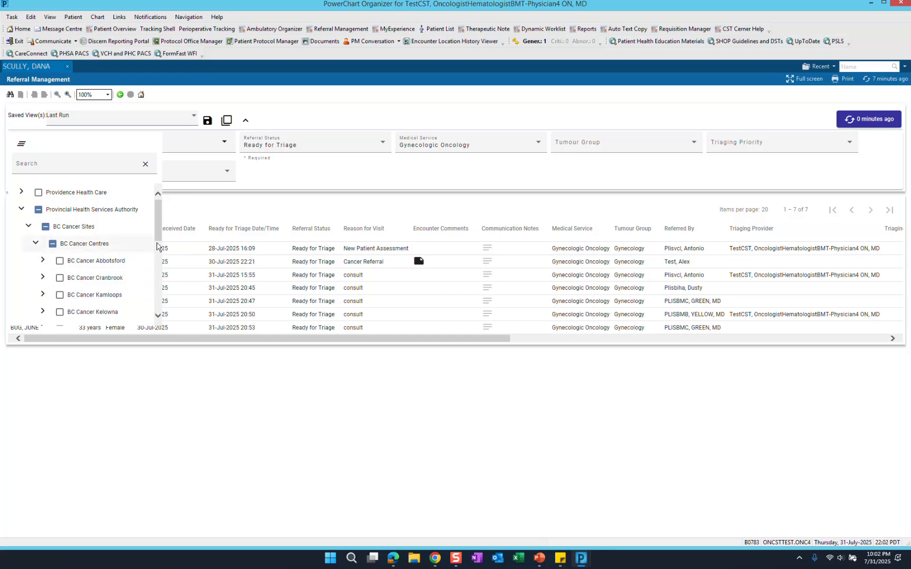
scroll(159, 252, "down", 1)
scroll(160, 252, "down", 6)
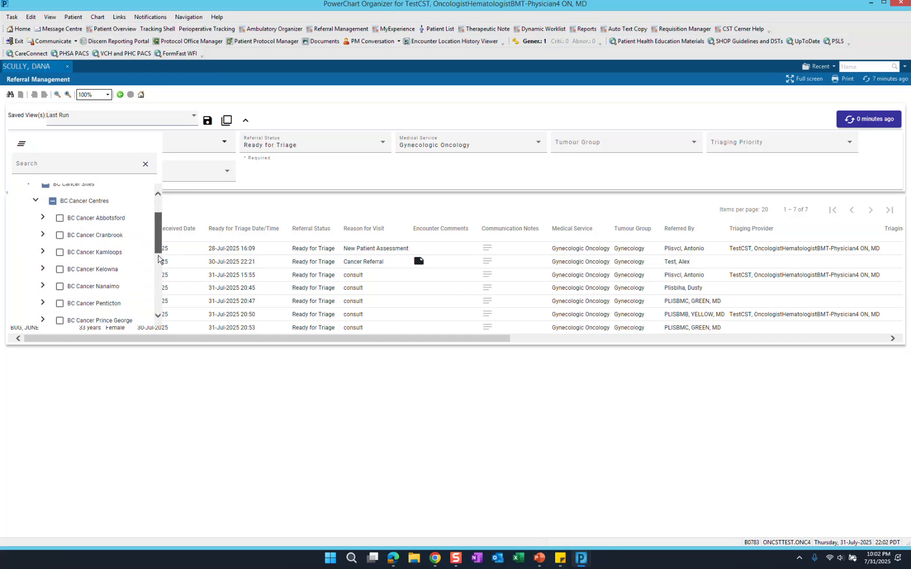
scroll(153, 284, "down", 1)
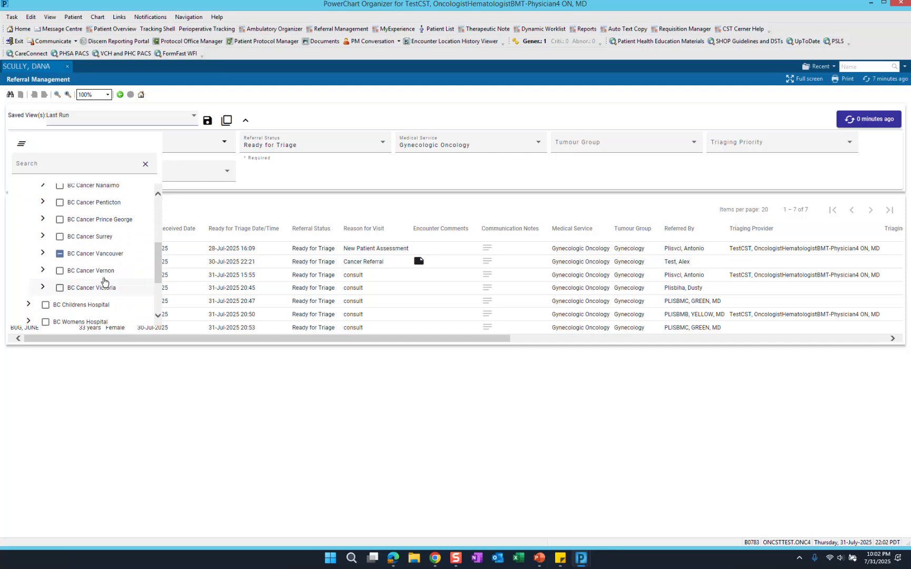
left_click(44, 257)
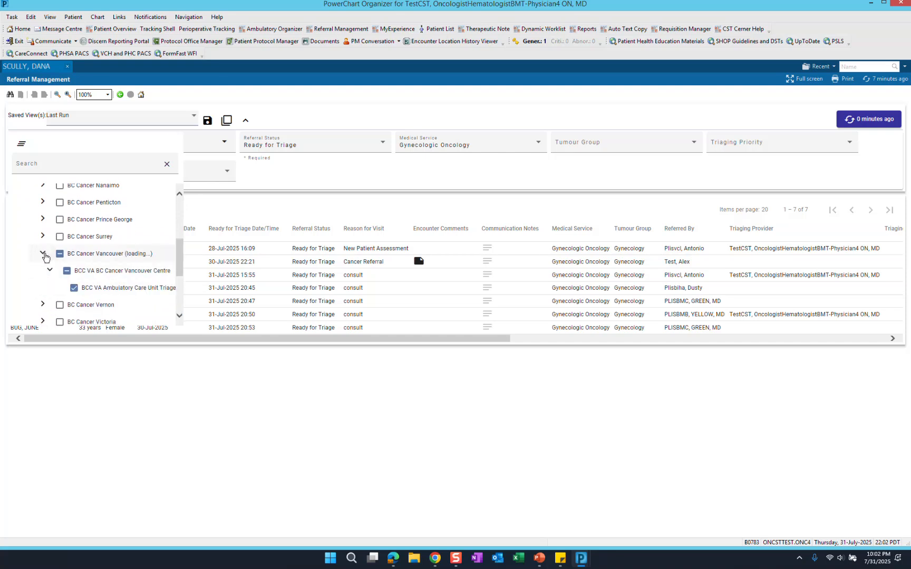
left_click(51, 271)
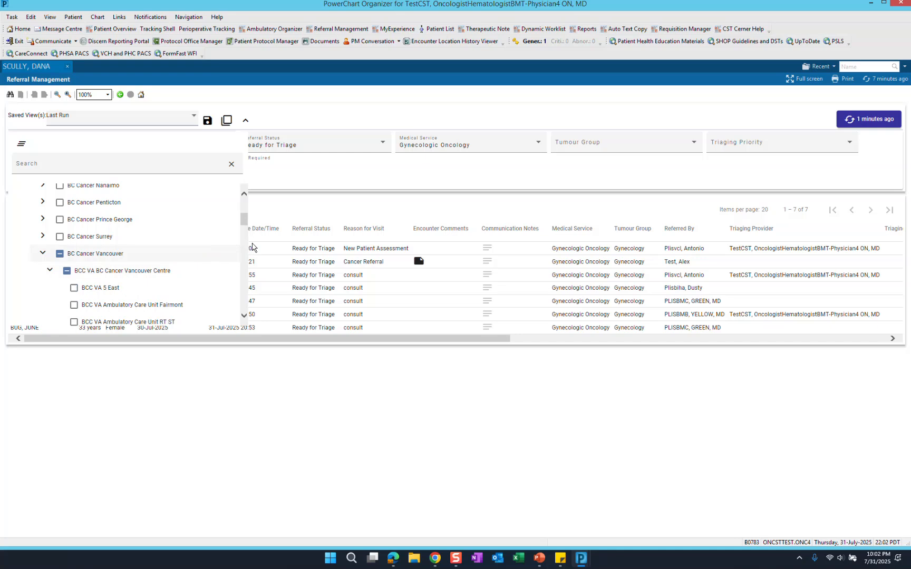
scroll(242, 229, "down", 3)
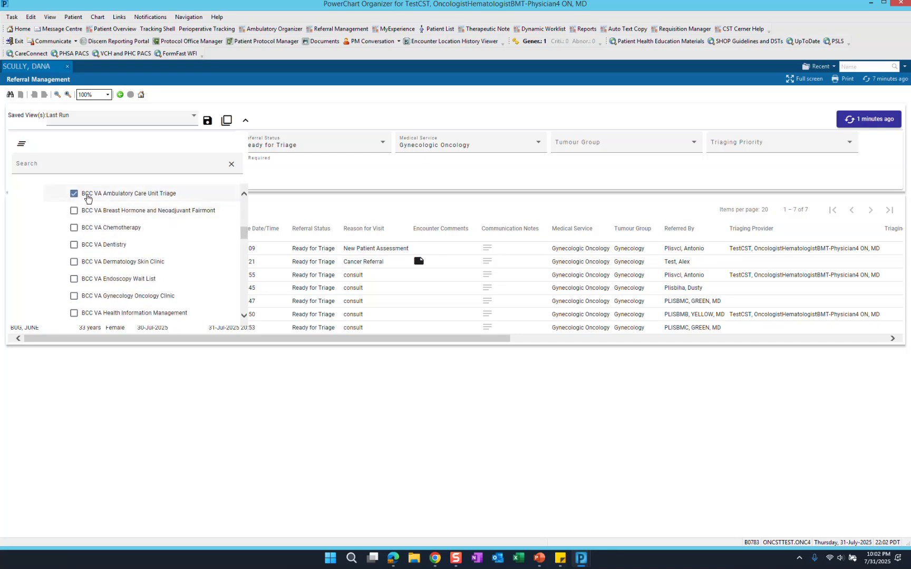
left_click(75, 194)
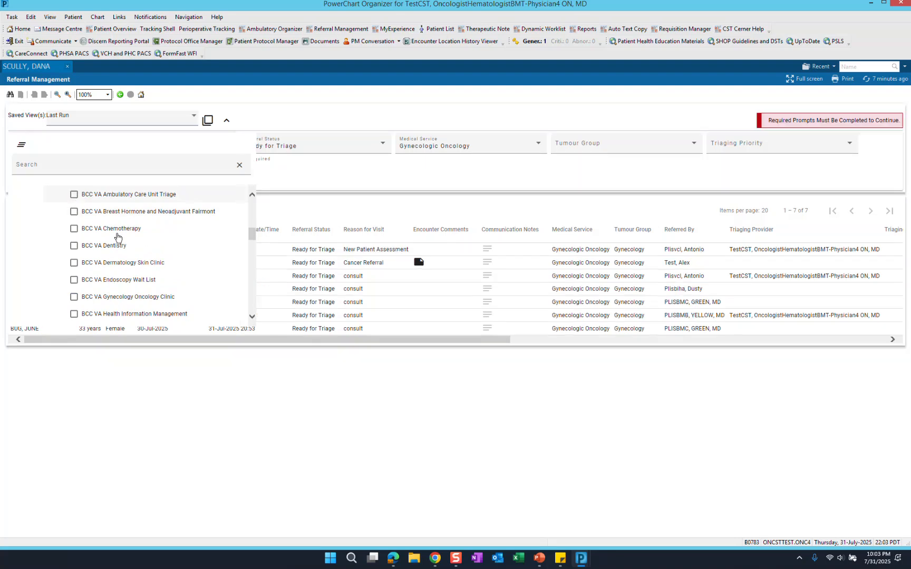
left_click(76, 299)
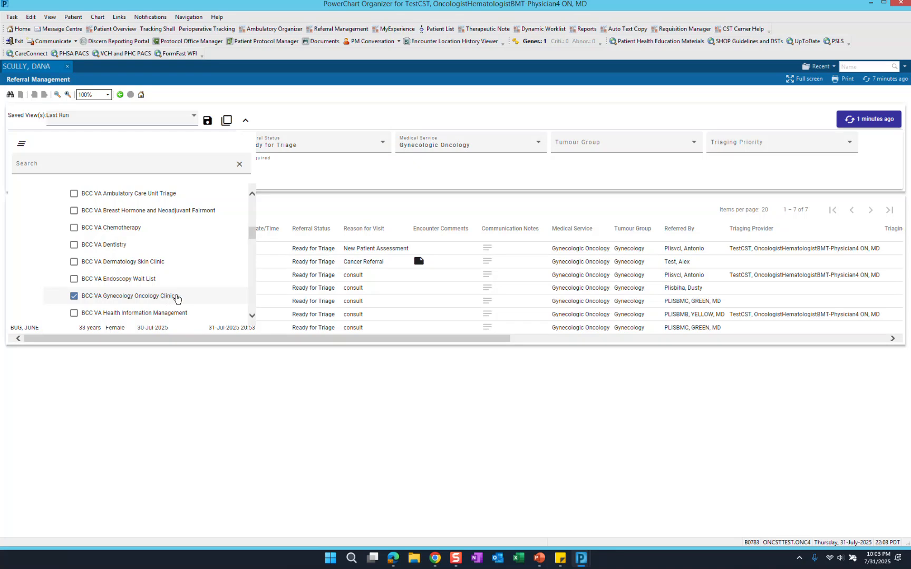
left_click(289, 168)
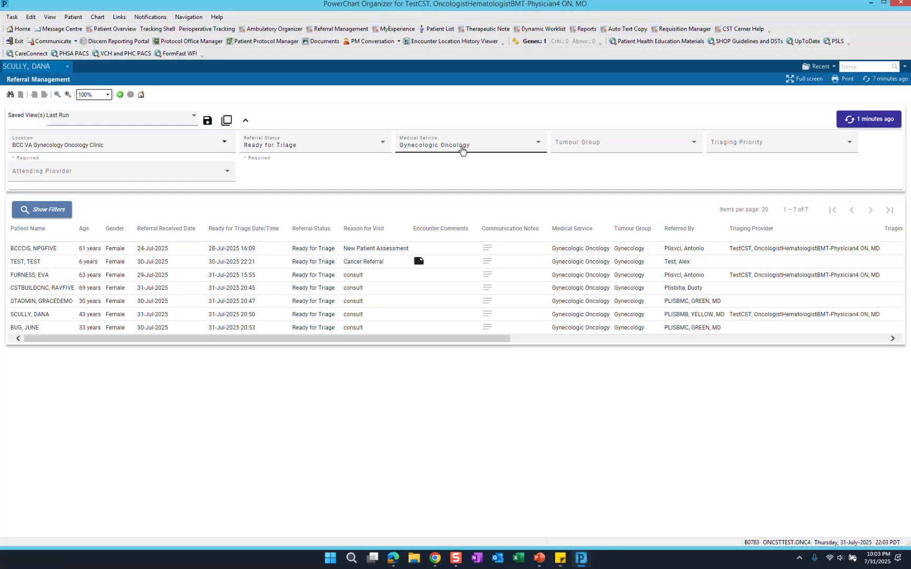
- Save the current filters as a custom view named "BCC Int Ref to Gyn Onc"
left_click(208, 122)
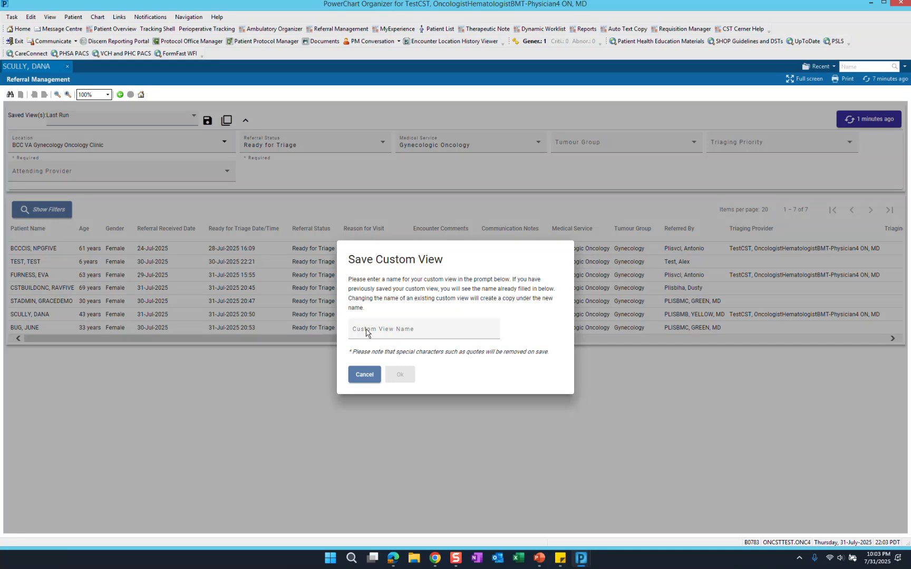
left_click(366, 332)
type("BCC")
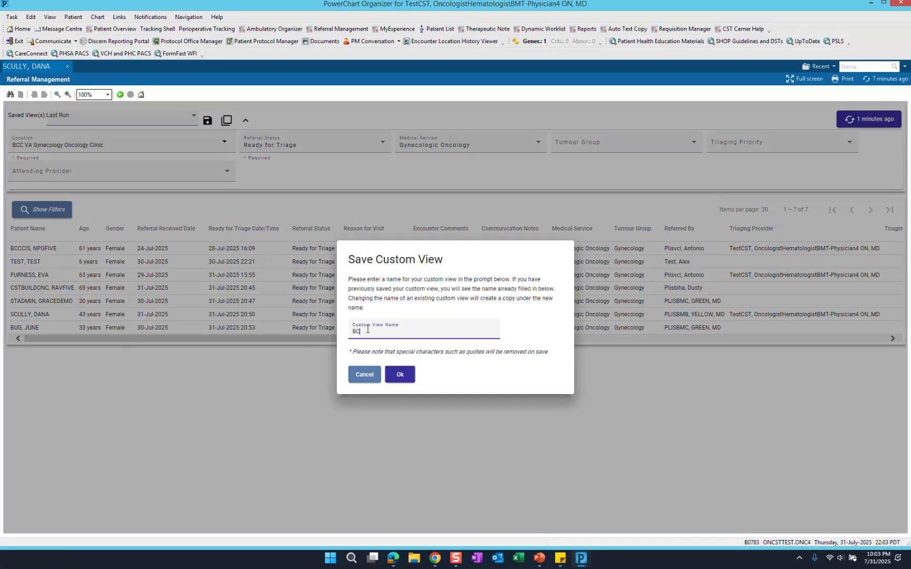
type(" Int Ref to Gyn Onc")
left_click(396, 381)
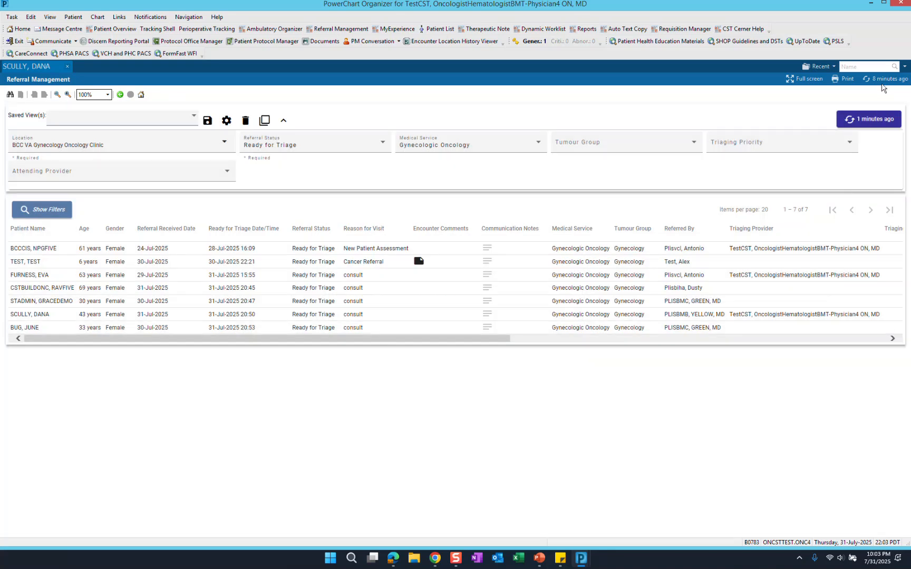
- Refresh the referral page, load the saved view "BCC Int Ref to Gyn Onc", and run the patient list
left_click(883, 80)
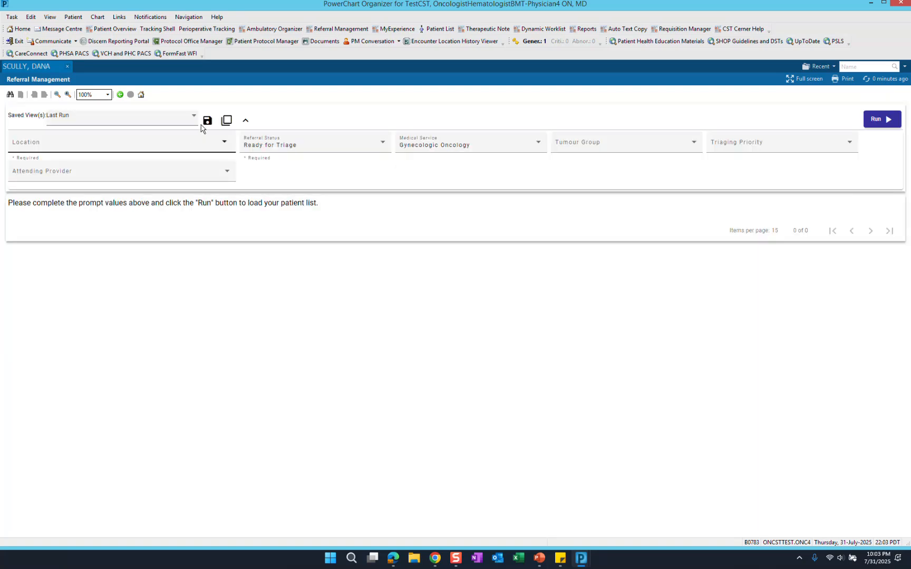
left_click(195, 120)
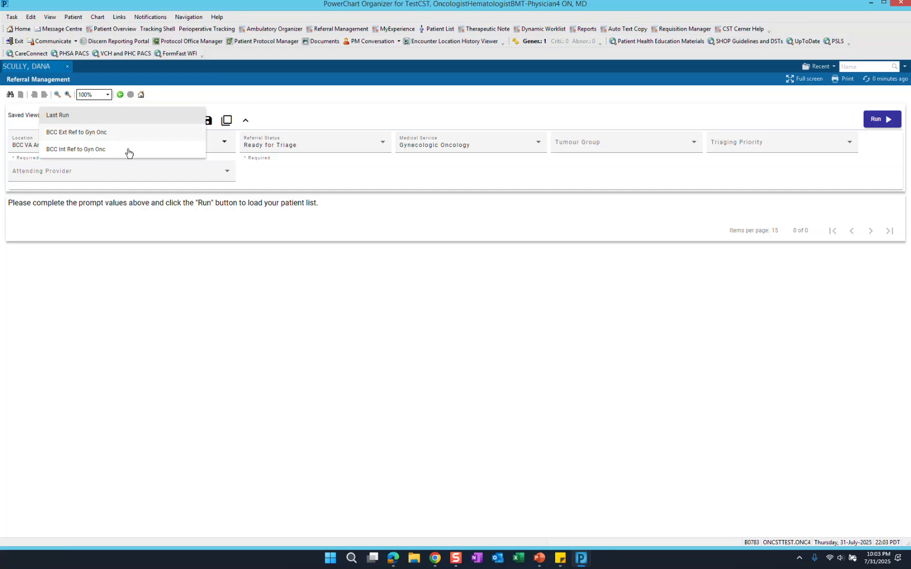
left_click(98, 151)
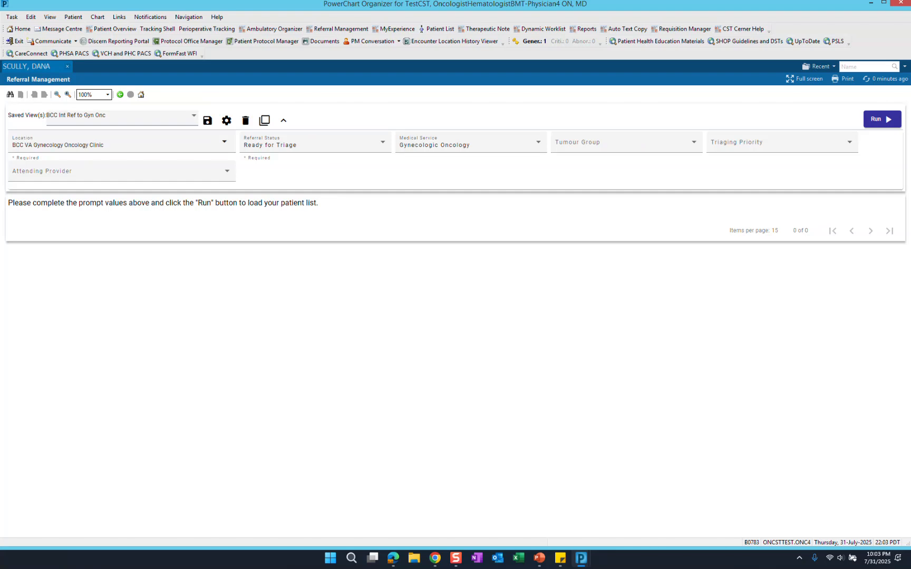
left_click(877, 121)
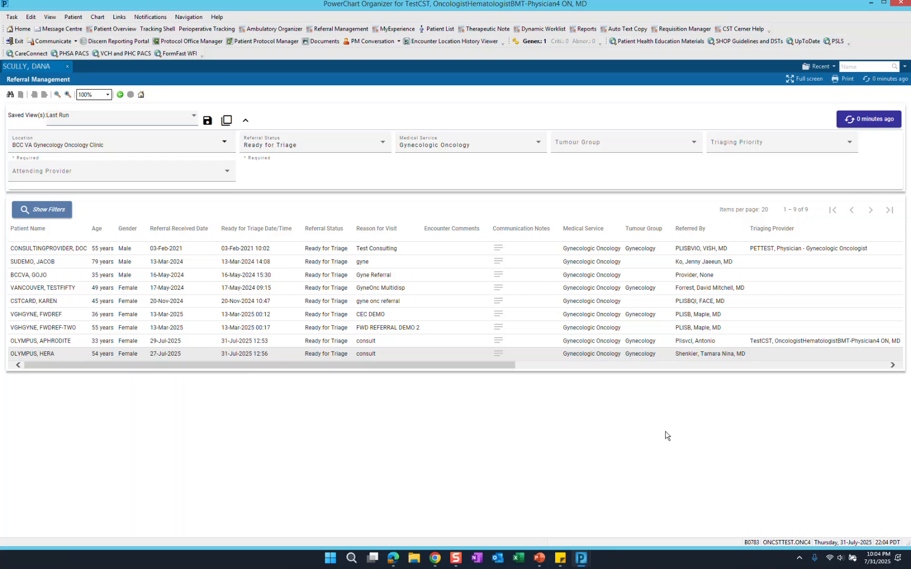
- Open the chart of the last patient in the referral list, assigning the Triage Provider relationship
double_click(15, 358)
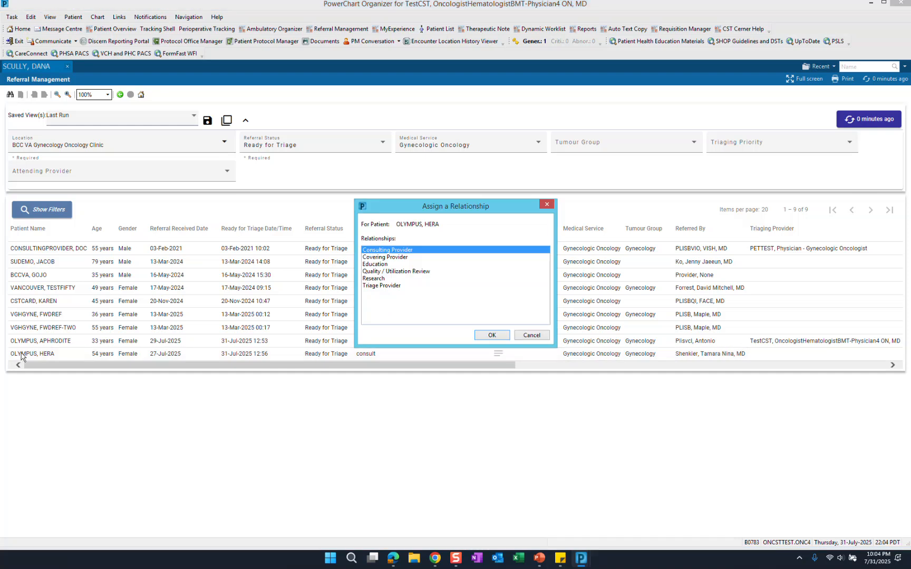
left_click(377, 288)
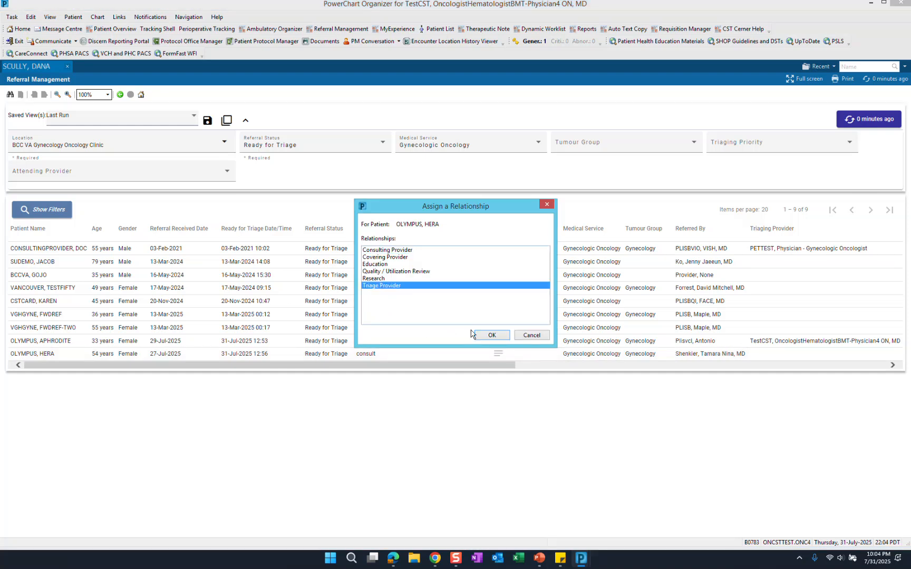
left_click(491, 336)
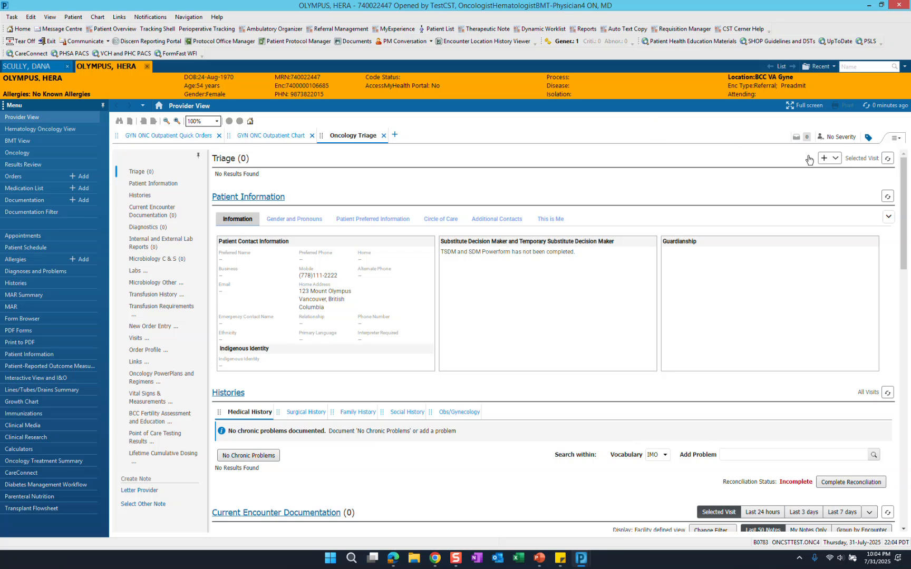
- Look at the form choices for adding a Triage entry and at the Oncology Internal Referral orders in GYN ONC Outpatient Quick Orders
left_click(835, 158)
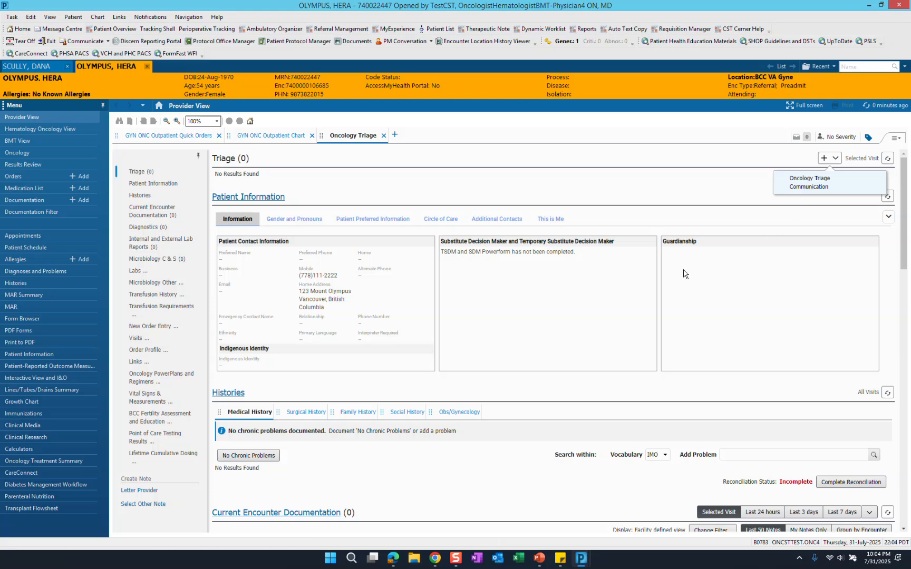
left_click(167, 139)
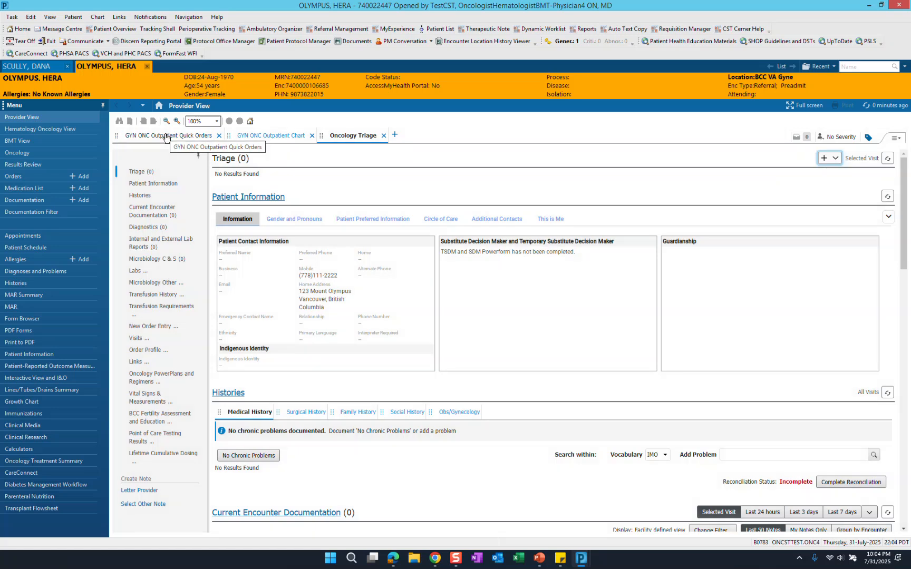
left_click(167, 136)
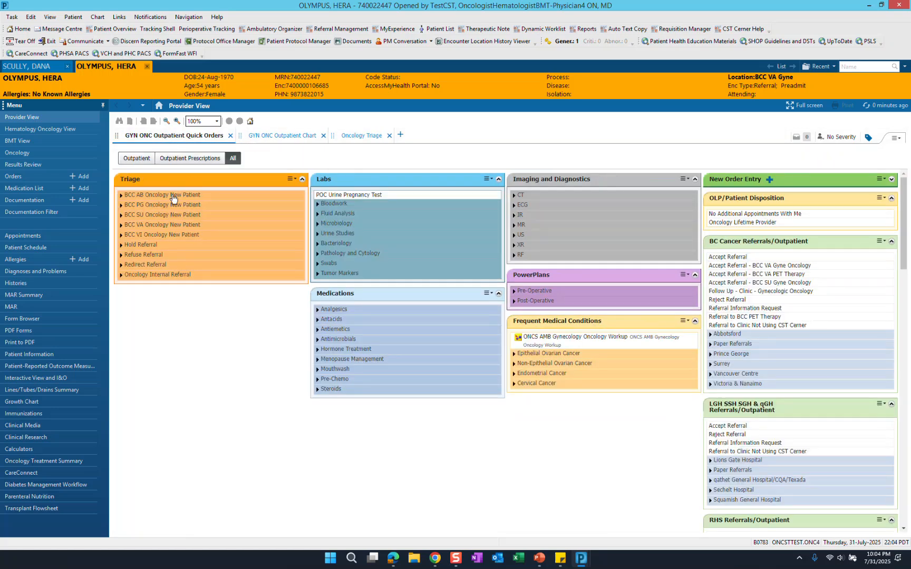
left_click(120, 275)
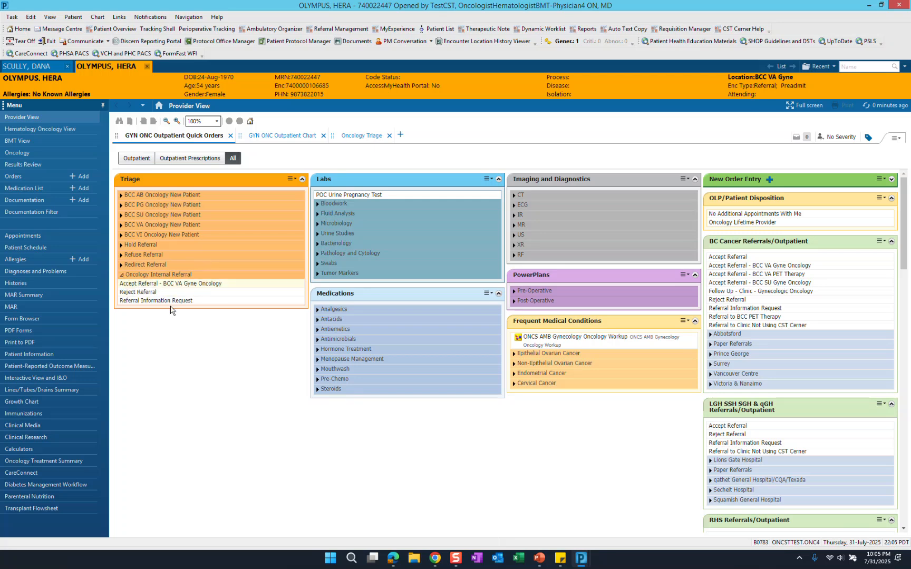